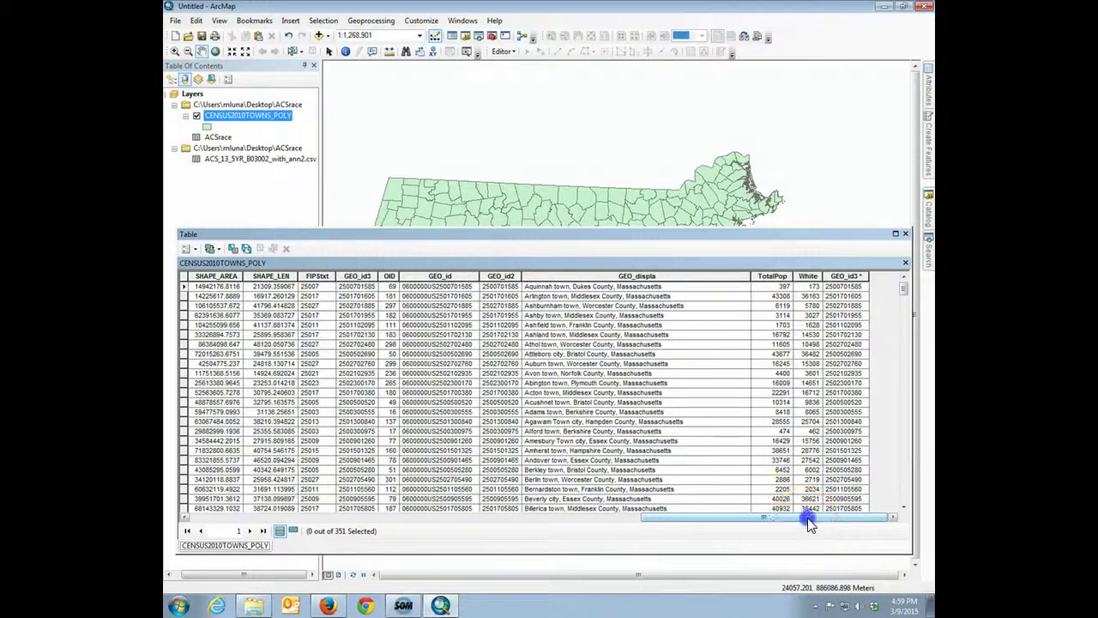
# - Scroll the CENSUS2010TOWNS_POLY table back to its first columns and close it
pyautogui.moveTo(806, 520); pyautogui.dragTo(383, 520)
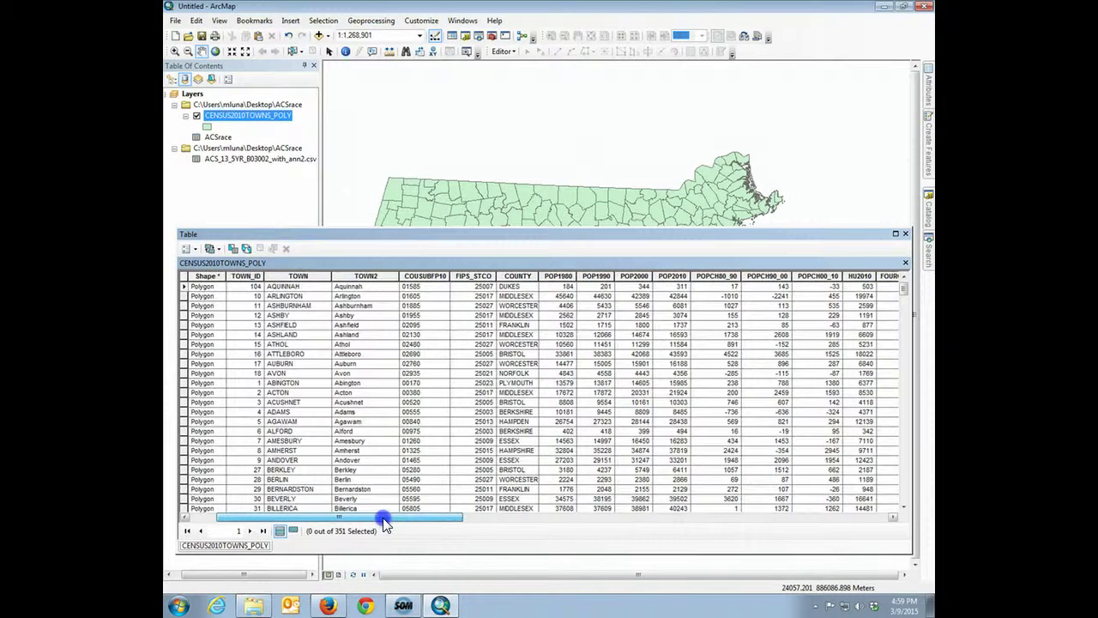
pyautogui.click(433, 525)
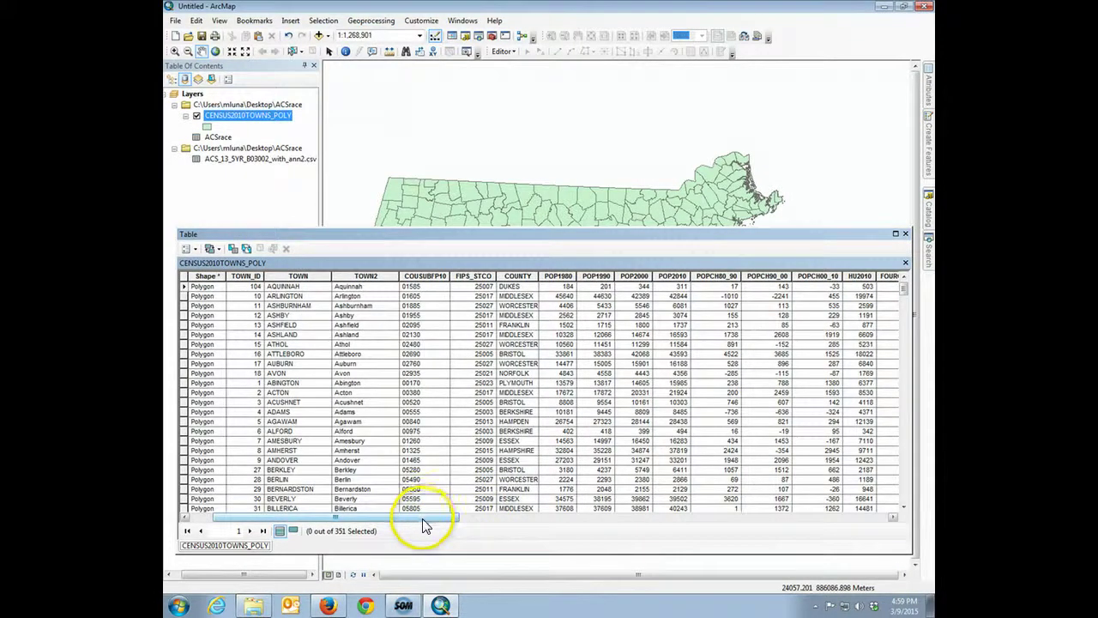
pyautogui.moveTo(420, 525); pyautogui.dragTo(387, 523)
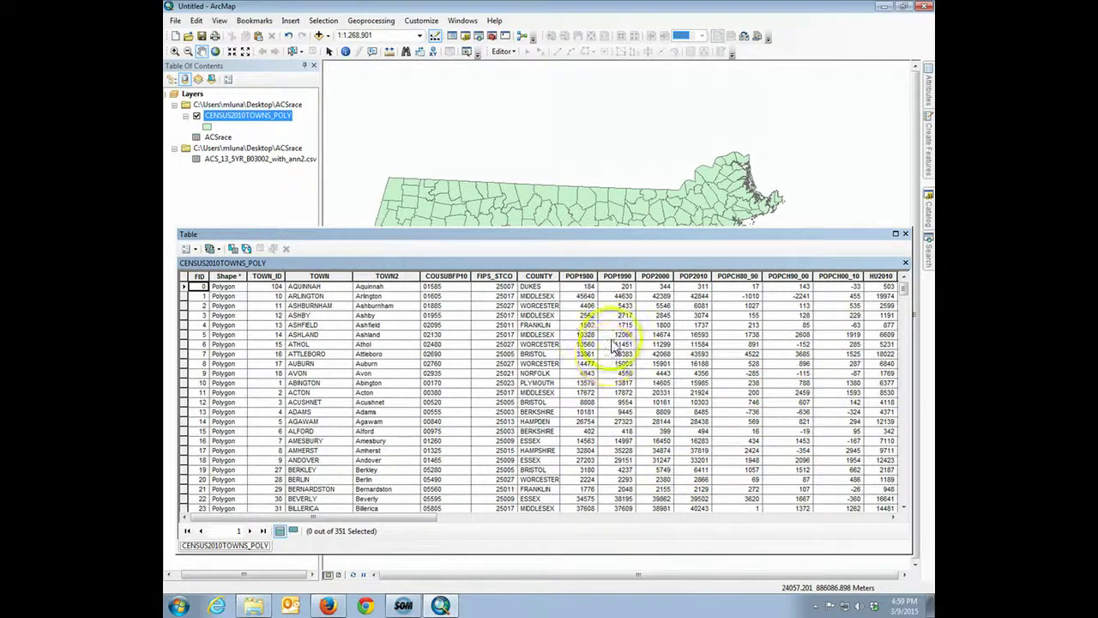
pyautogui.click(906, 234)
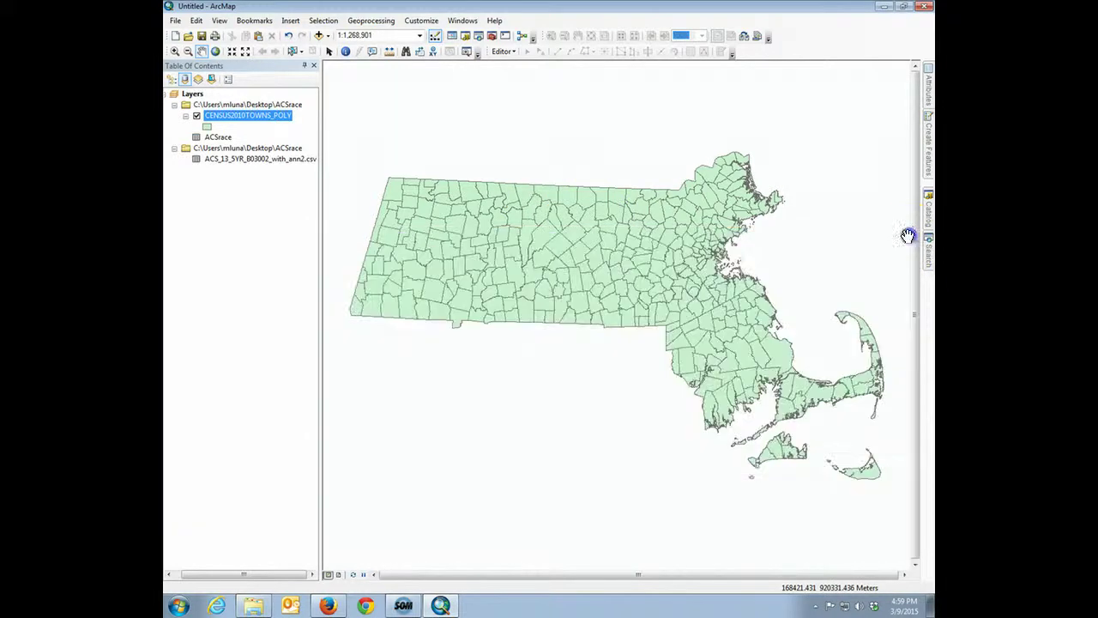
# - Export all CENSUS2010TOWNS_POLY features as ACStowns.shp in the ACSrace folder
pyautogui.click(279, 122)
pyautogui.rightClick(279, 122)
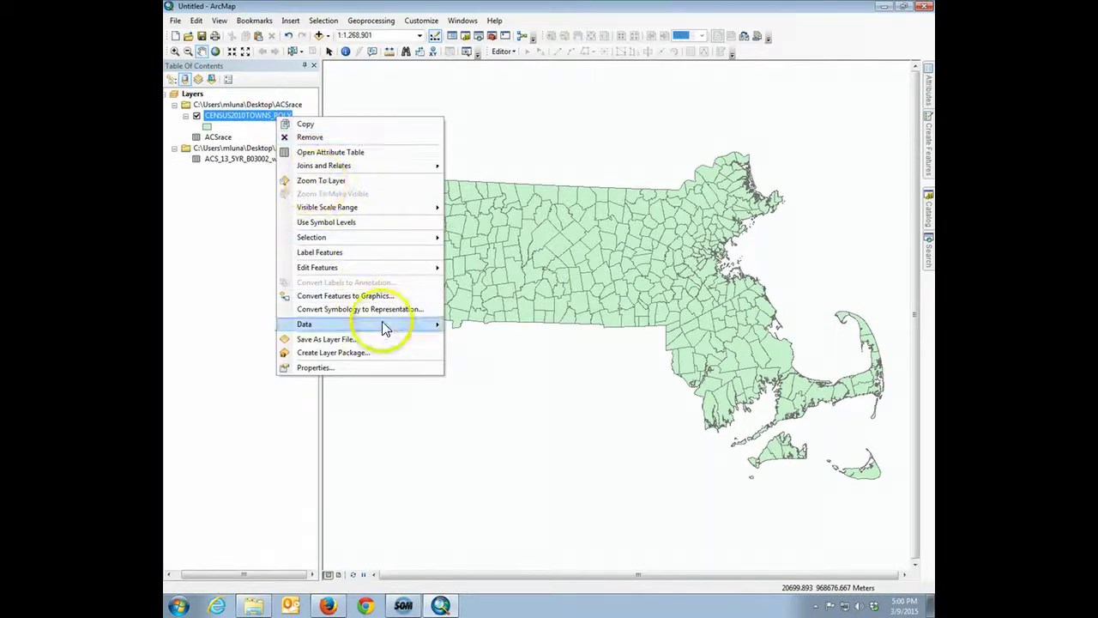
pyautogui.moveTo(410, 332)
pyautogui.click(487, 339)
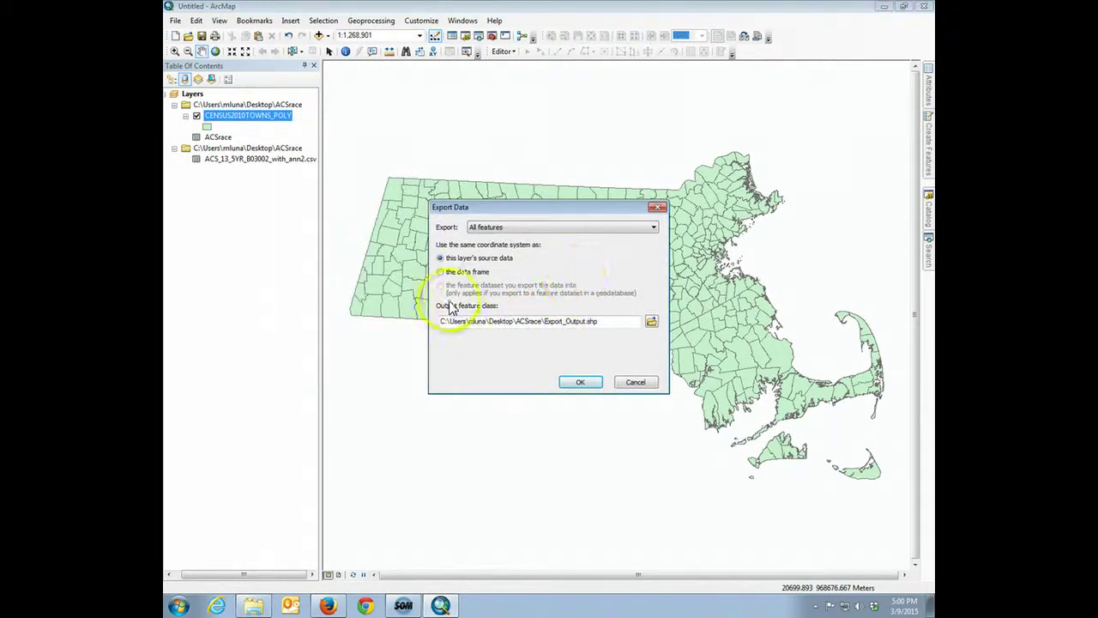
pyautogui.click(651, 323)
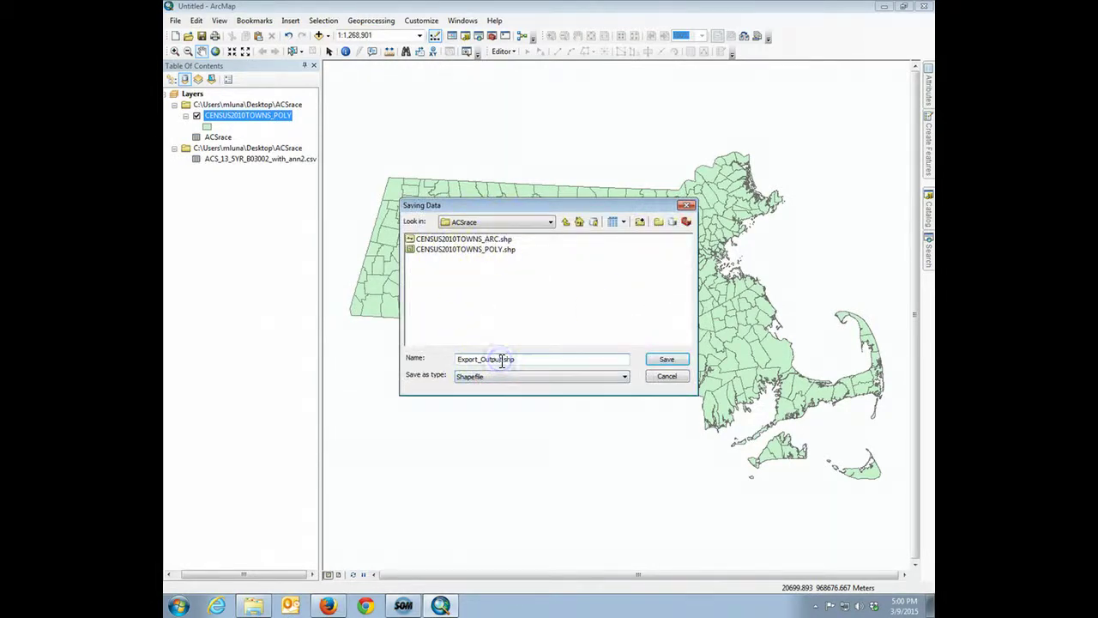
pyautogui.moveTo(502, 361); pyautogui.dragTo(447, 361)
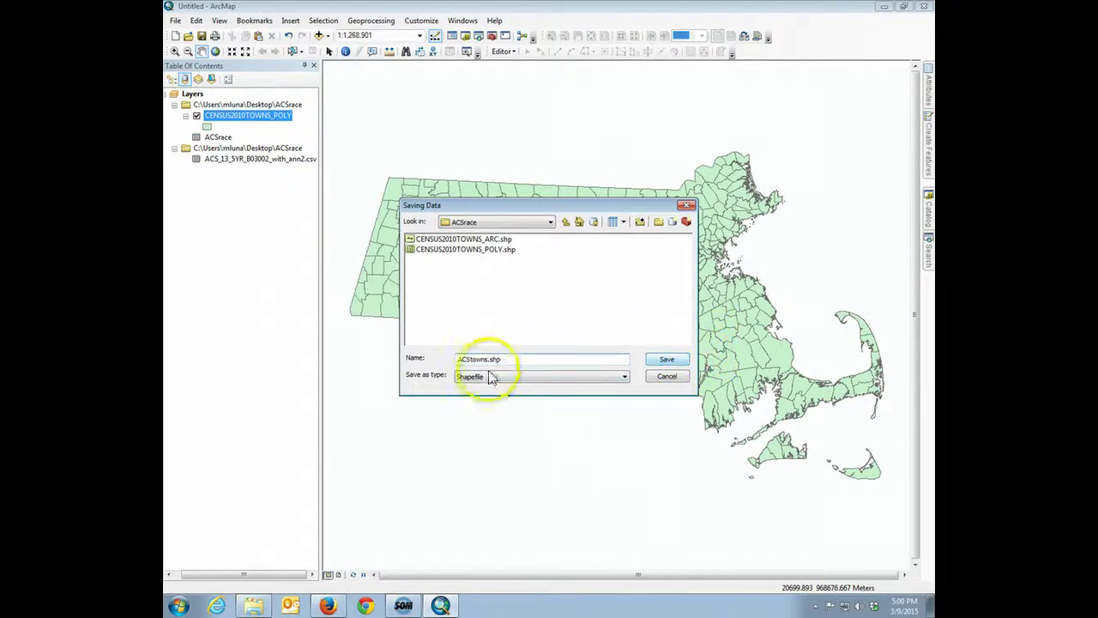
pyautogui.click(669, 362)
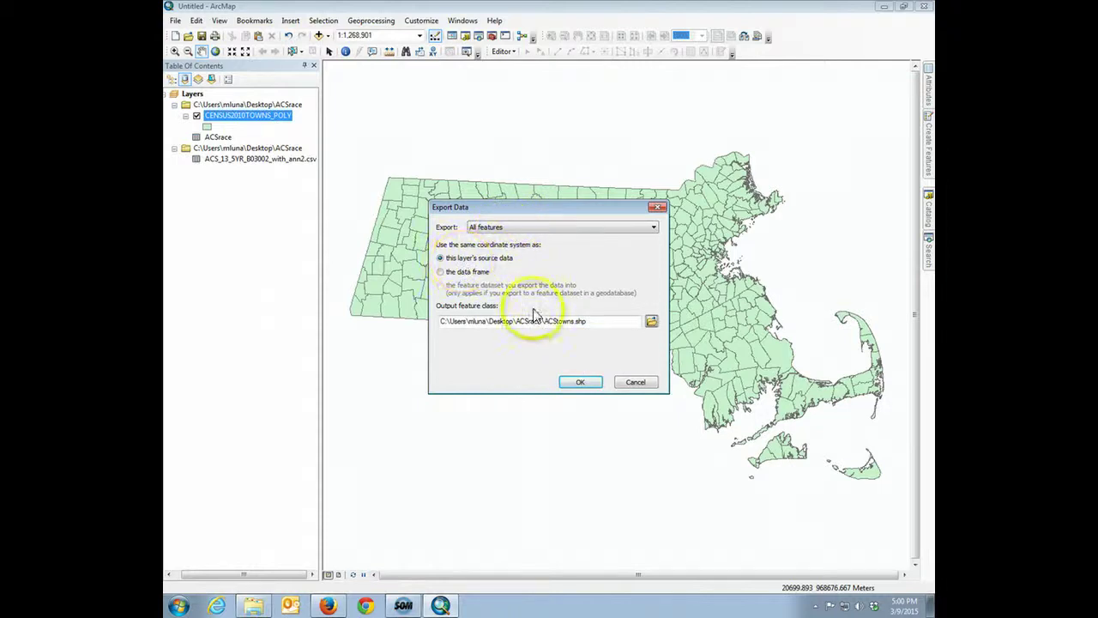
# - Add the exported ACStowns layer, hide CENSUS2010TOWNS_POLY, and open ACStowns' attribute table
pyautogui.click(583, 383)
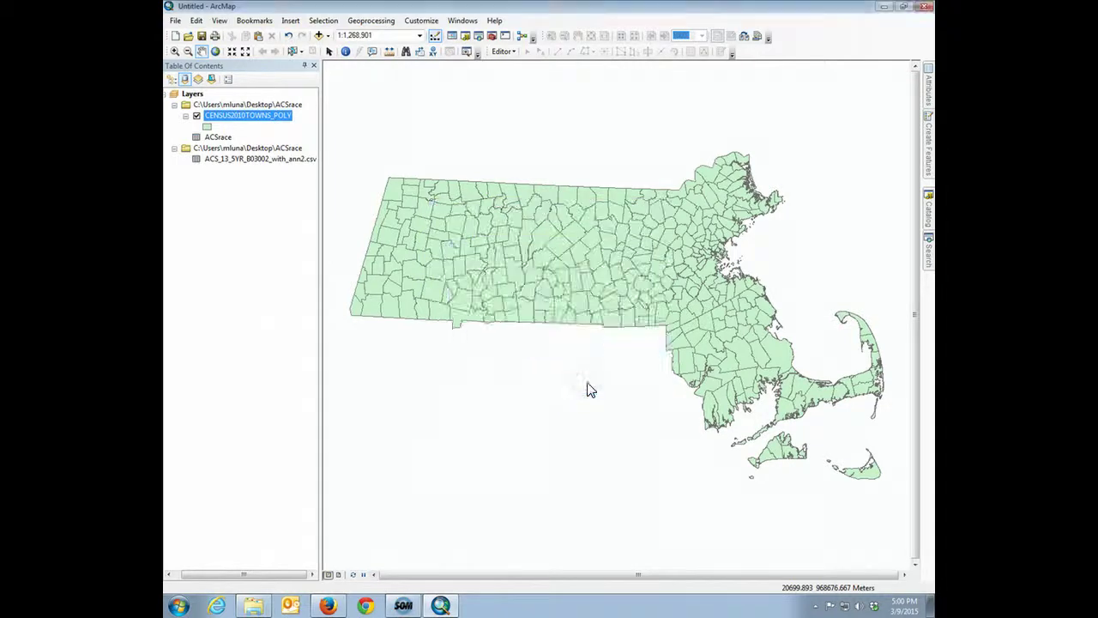
pyautogui.click(587, 344)
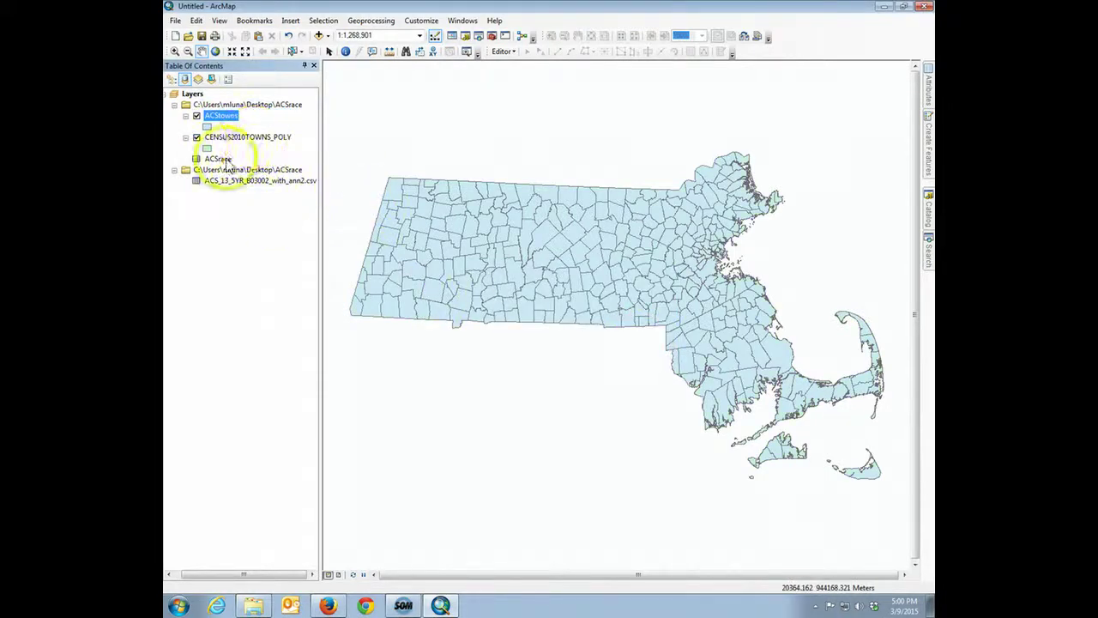
pyautogui.click(197, 137)
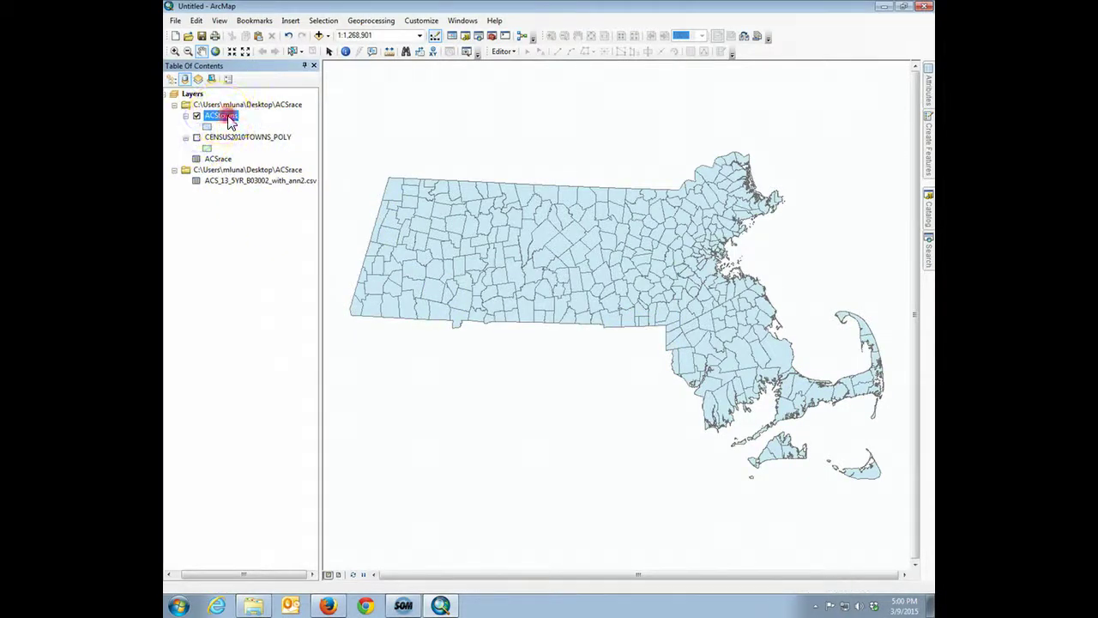
pyautogui.rightClick(226, 115)
pyautogui.click(266, 151)
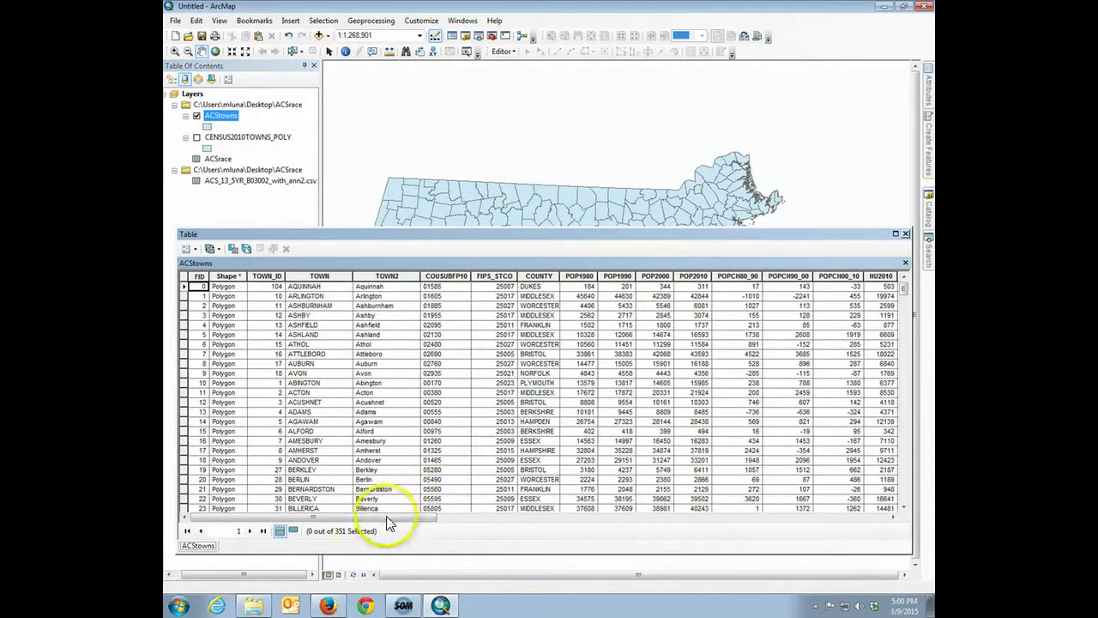
pyautogui.moveTo(386, 519); pyautogui.dragTo(856, 509)
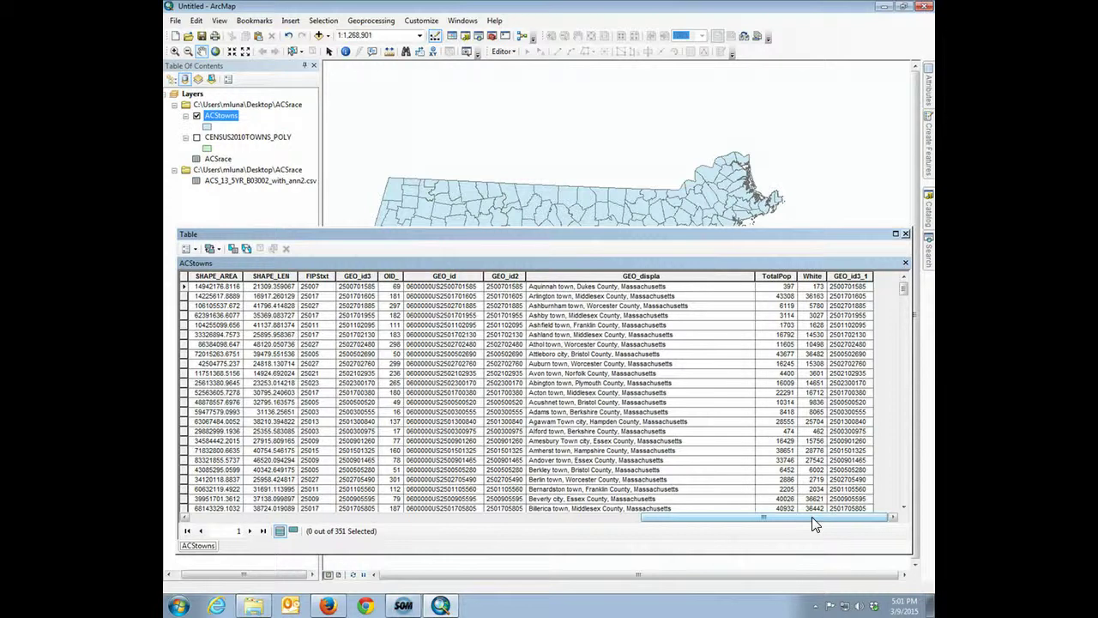
# - Add a Short Integer field named Minority to the ACStowns attribute table
pyautogui.click(199, 253)
pyautogui.click(230, 334)
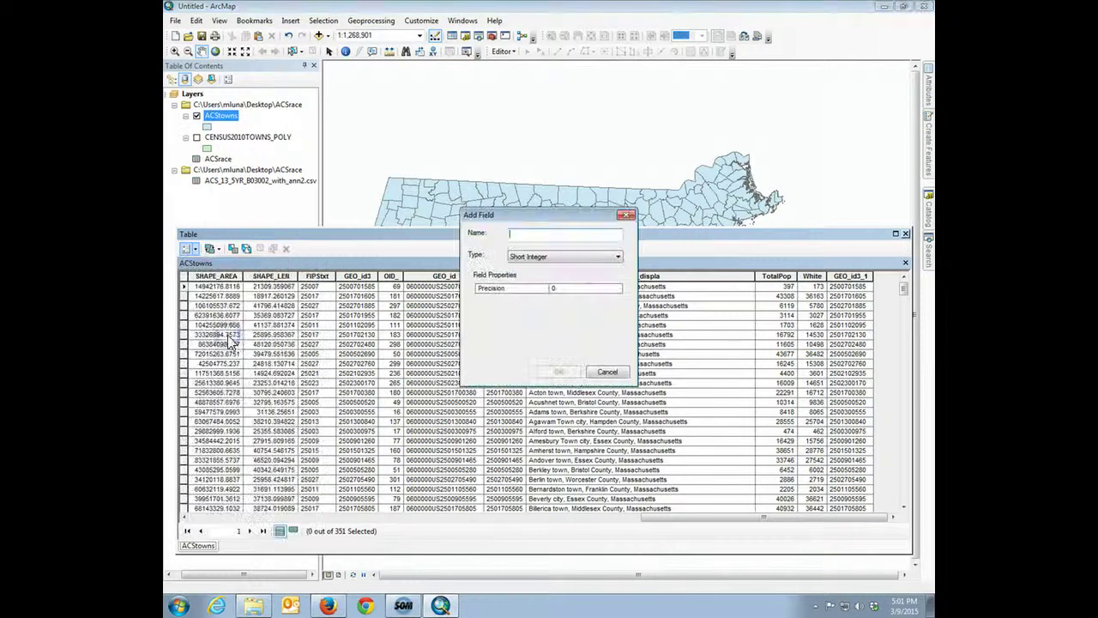
pyautogui.click(495, 341)
pyautogui.write('Minority')
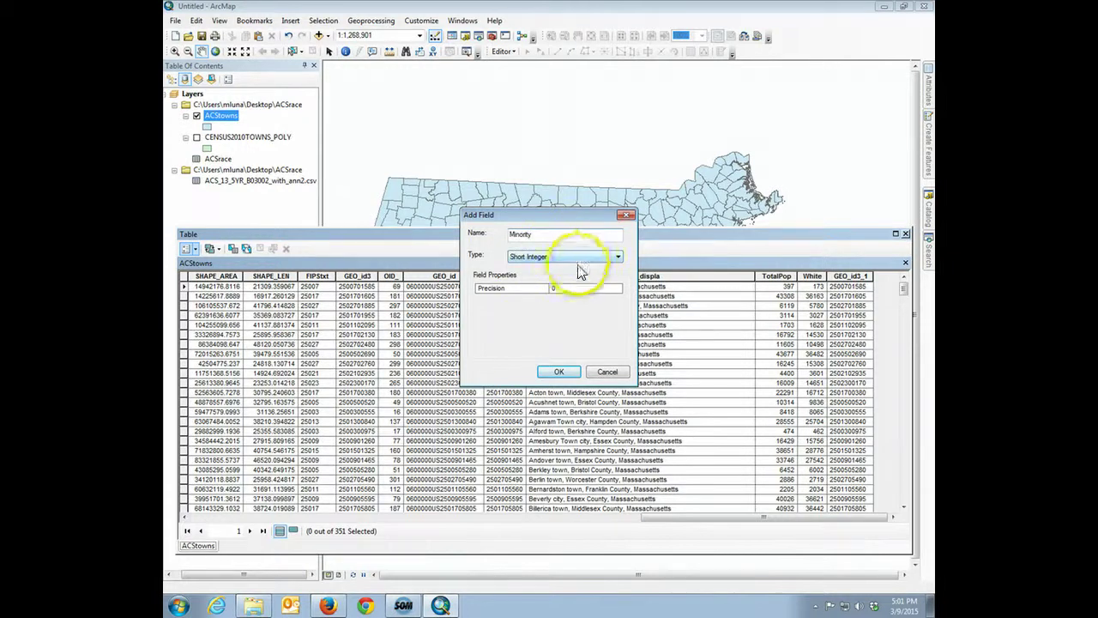
pyautogui.click(566, 256)
pyautogui.click(542, 275)
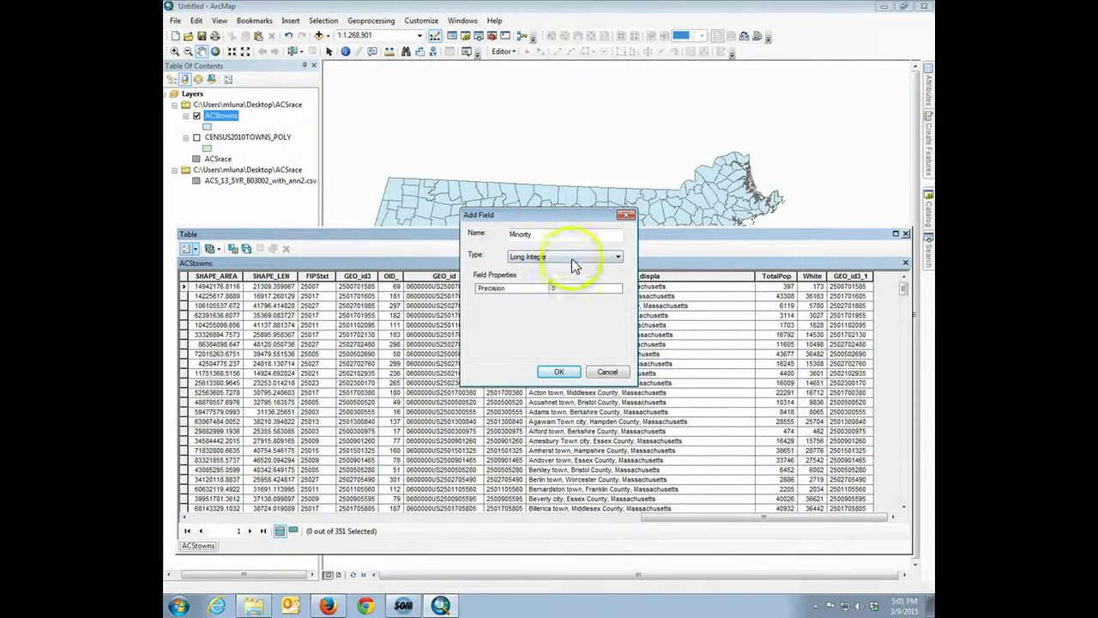
pyautogui.click(568, 256)
pyautogui.click(547, 264)
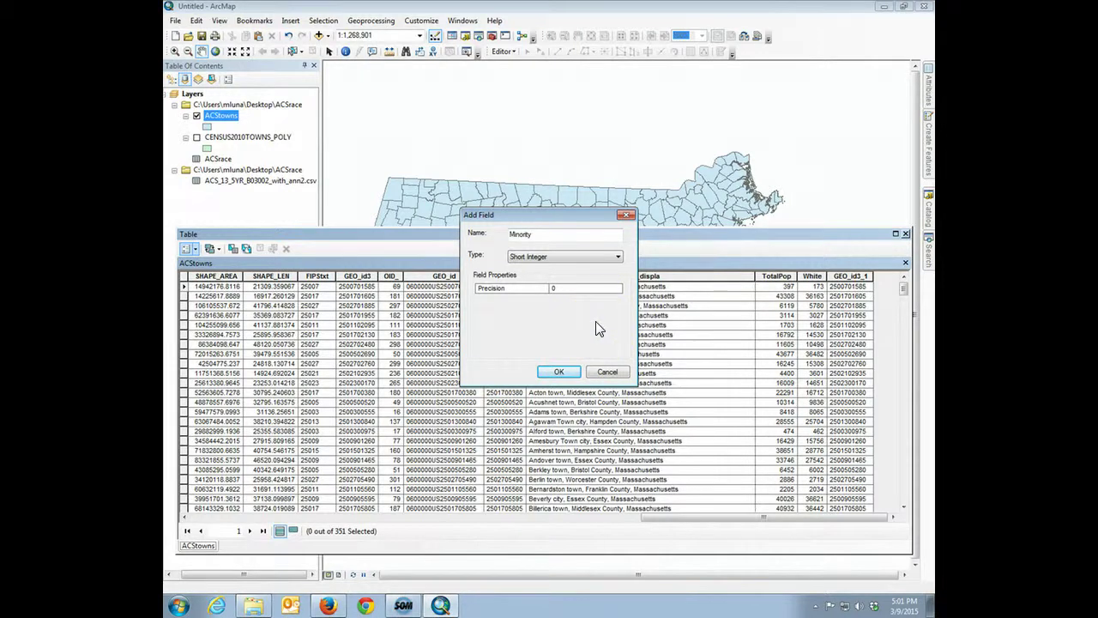
pyautogui.click(559, 371)
pyautogui.hscroll(1, 692, 520)
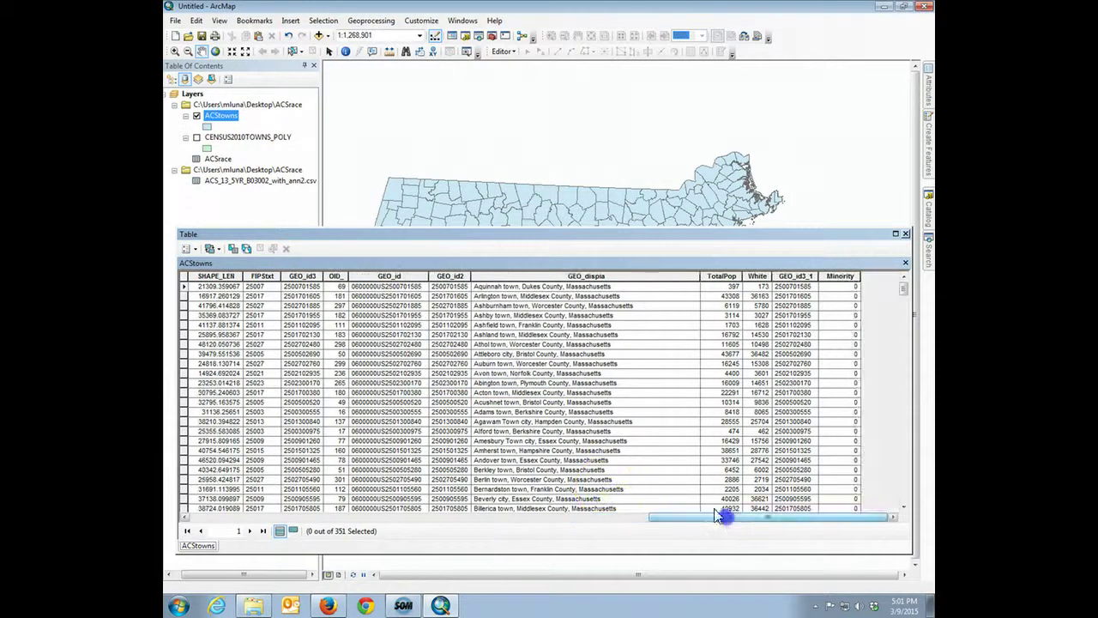
# - Open the Field Calculator on the Minority column outside an edit session
pyautogui.rightClick(840, 276)
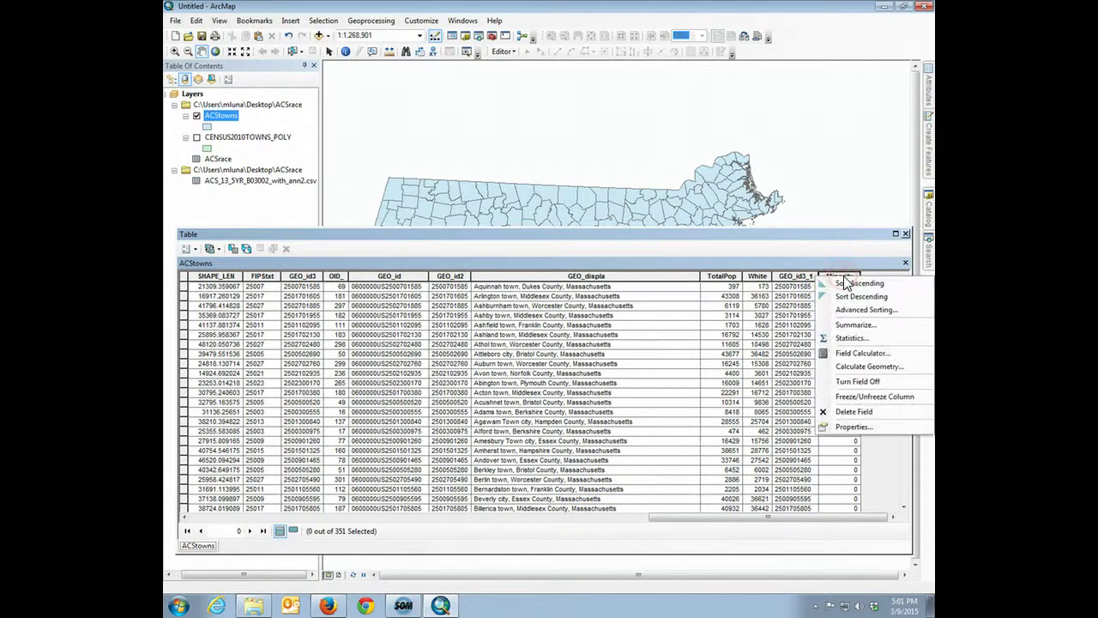
pyautogui.click(858, 354)
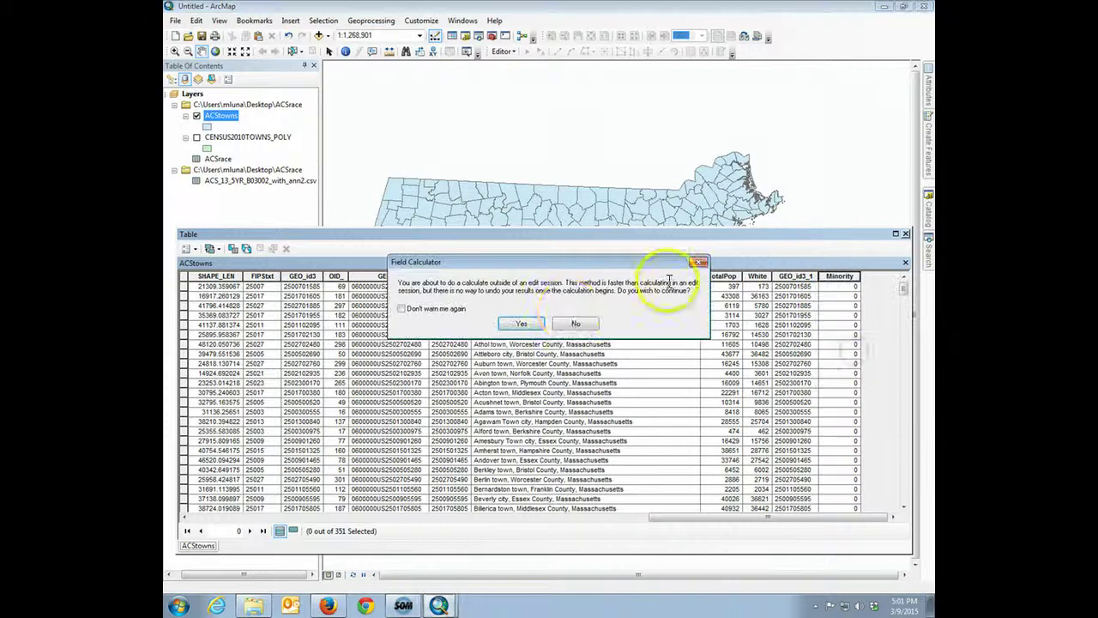
pyautogui.click(528, 321)
pyautogui.moveTo(613, 137); pyautogui.dragTo(554, 132)
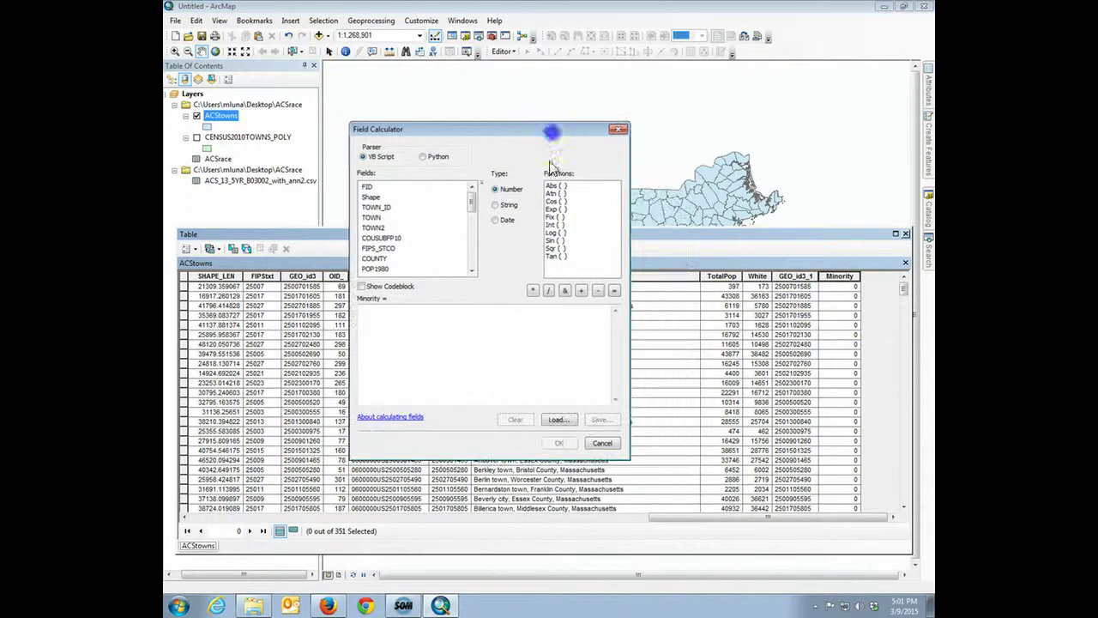
pyautogui.moveTo(476, 220); pyautogui.dragTo(474, 269)
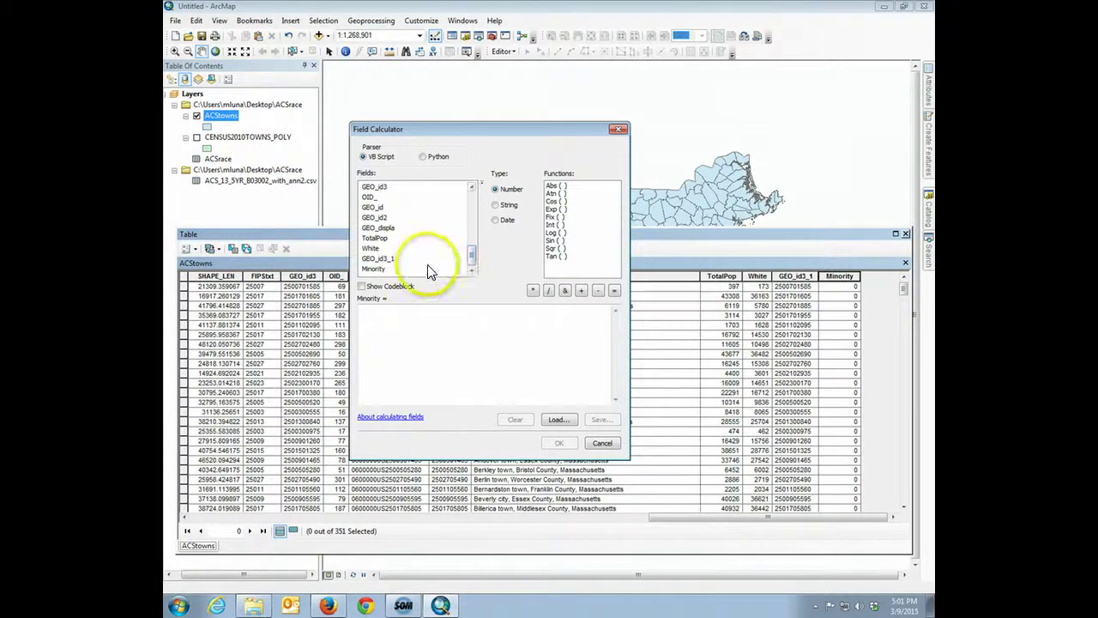
# - Calculate Minority as [TotalPop] - [White] and dismiss the warnings
pyautogui.doubleClick(374, 244)
pyautogui.click(598, 290)
pyautogui.doubleClick(370, 248)
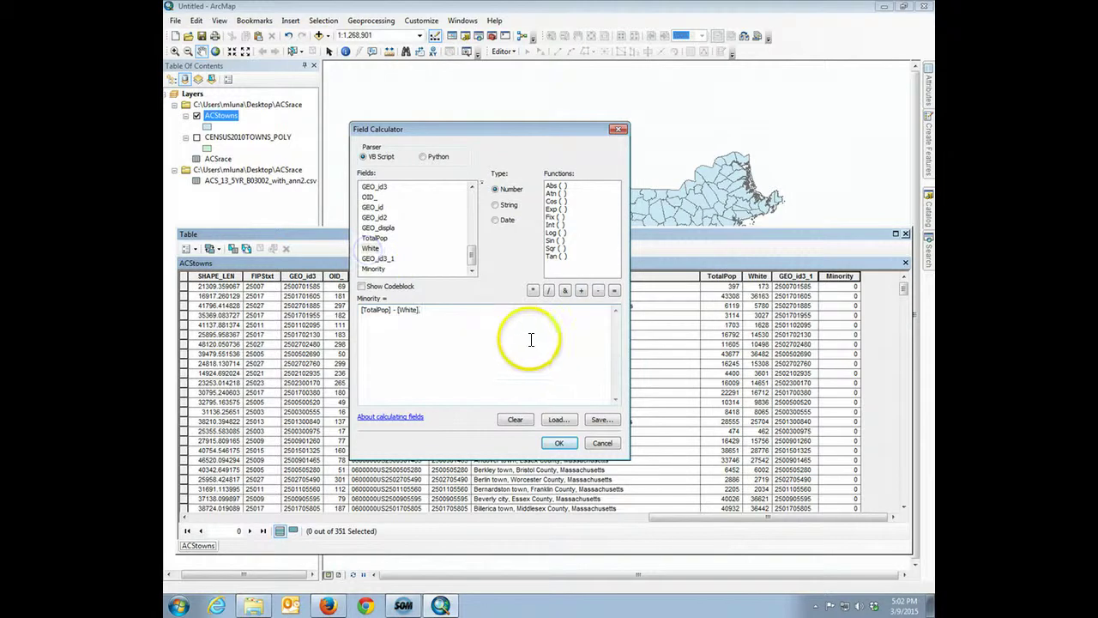
pyautogui.click(559, 445)
pyautogui.click(606, 367)
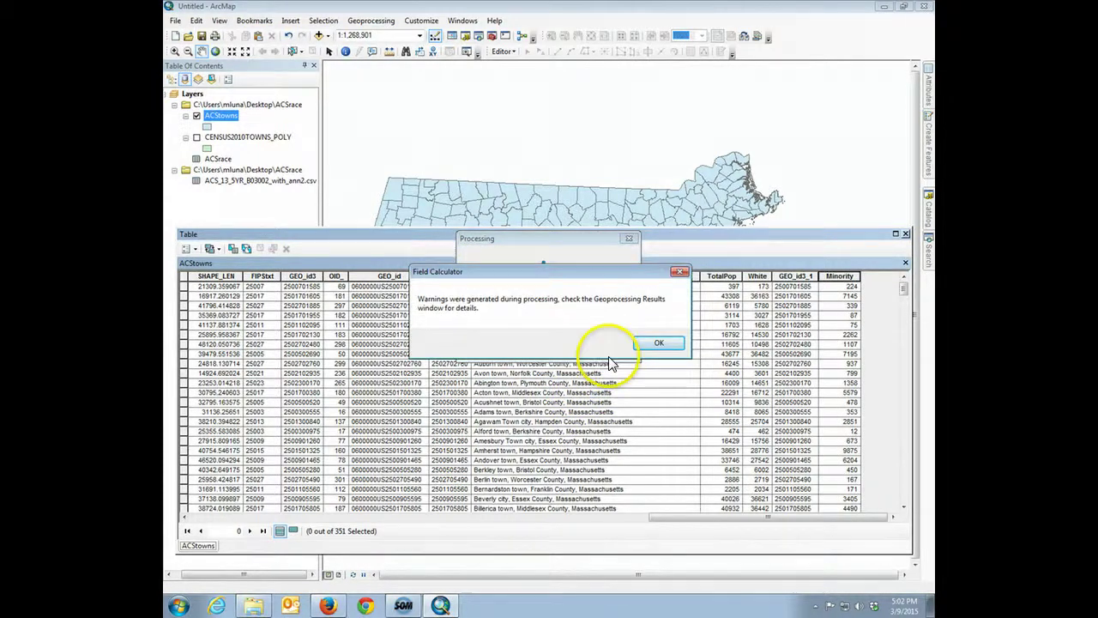
pyautogui.click(657, 342)
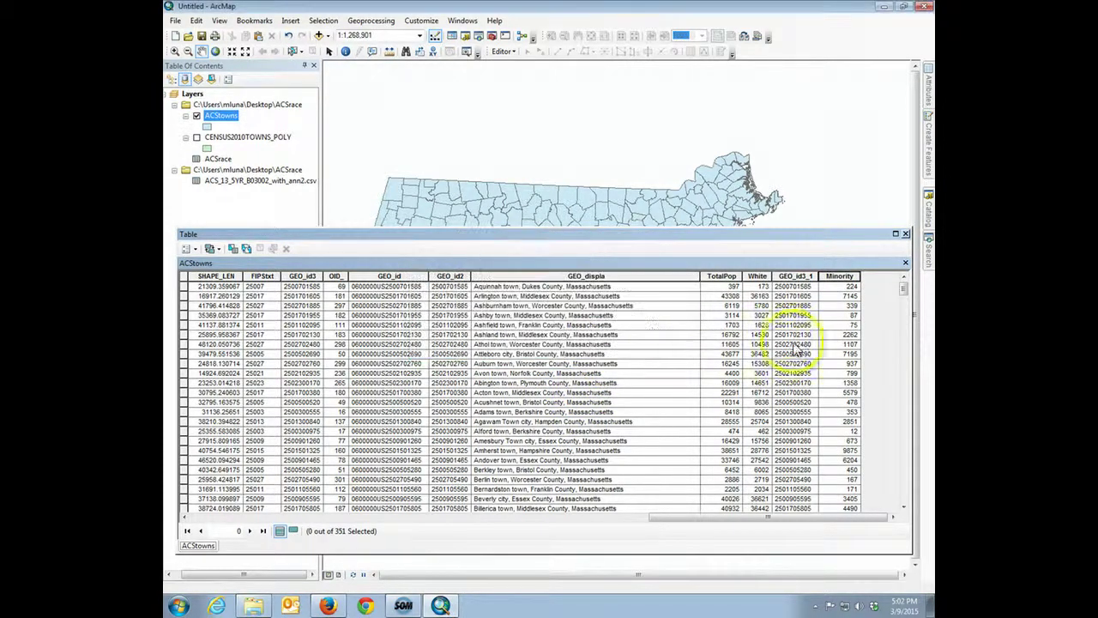
pyautogui.moveTo(902, 292); pyautogui.dragTo(900, 503)
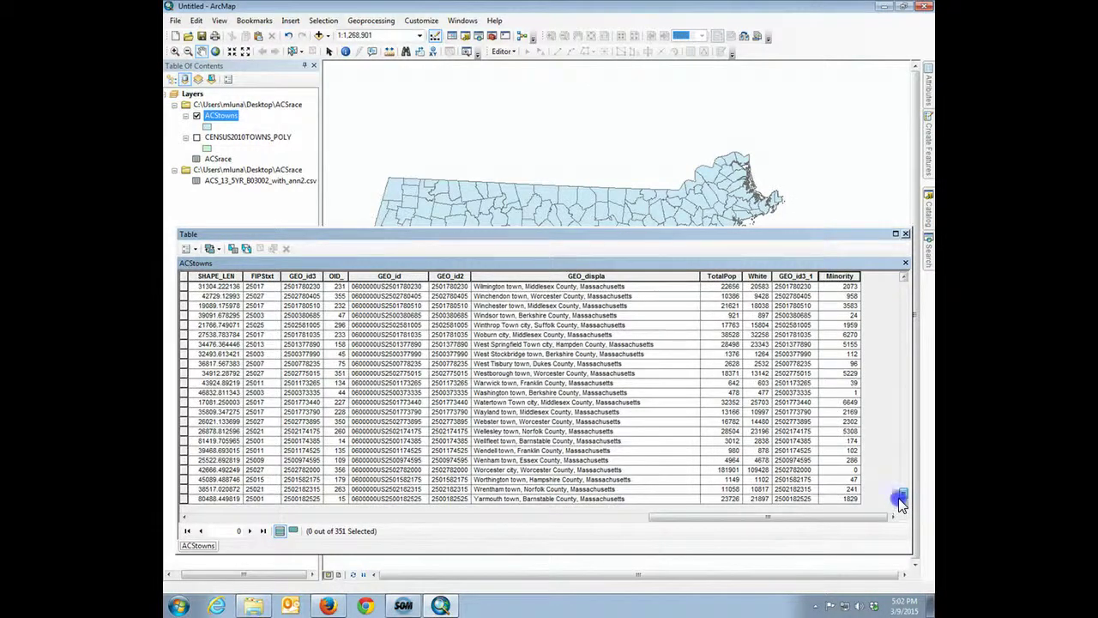
pyautogui.moveTo(899, 496); pyautogui.dragTo(902, 282)
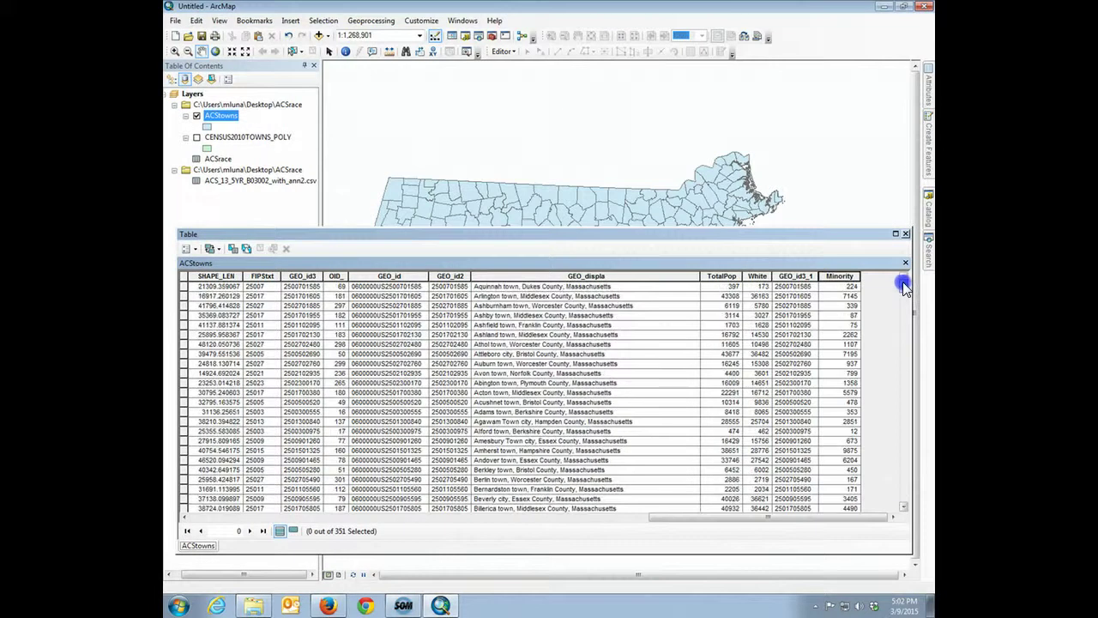
# - Add a Float field named zMinority to the ACStowns attribute table
pyautogui.click(196, 251)
pyautogui.click(217, 331)
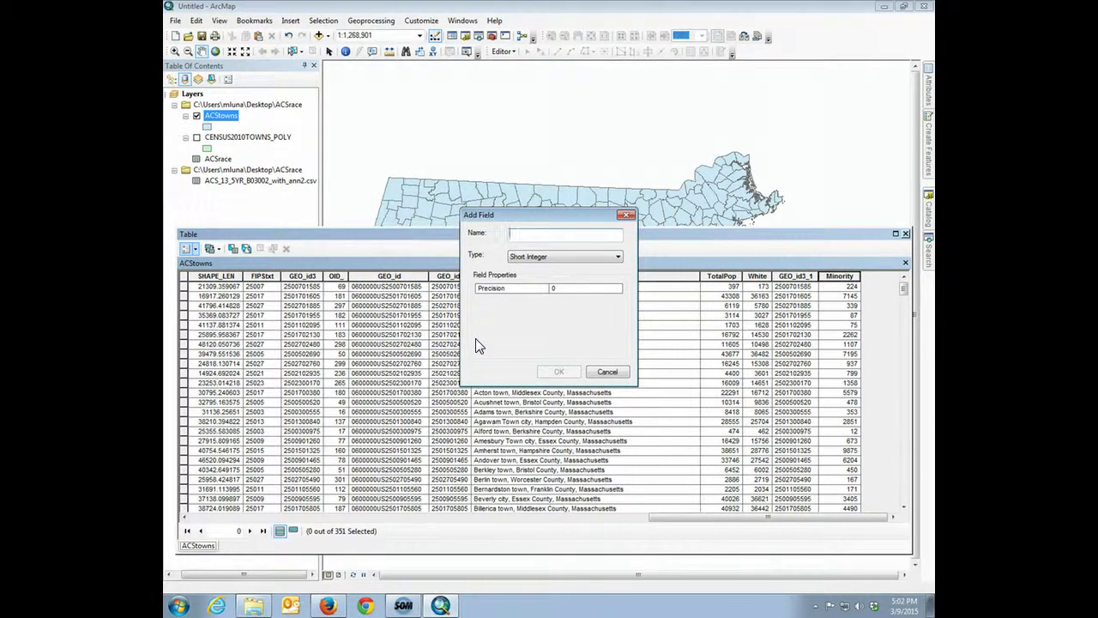
pyautogui.write('P')
pyautogui.click(514, 255)
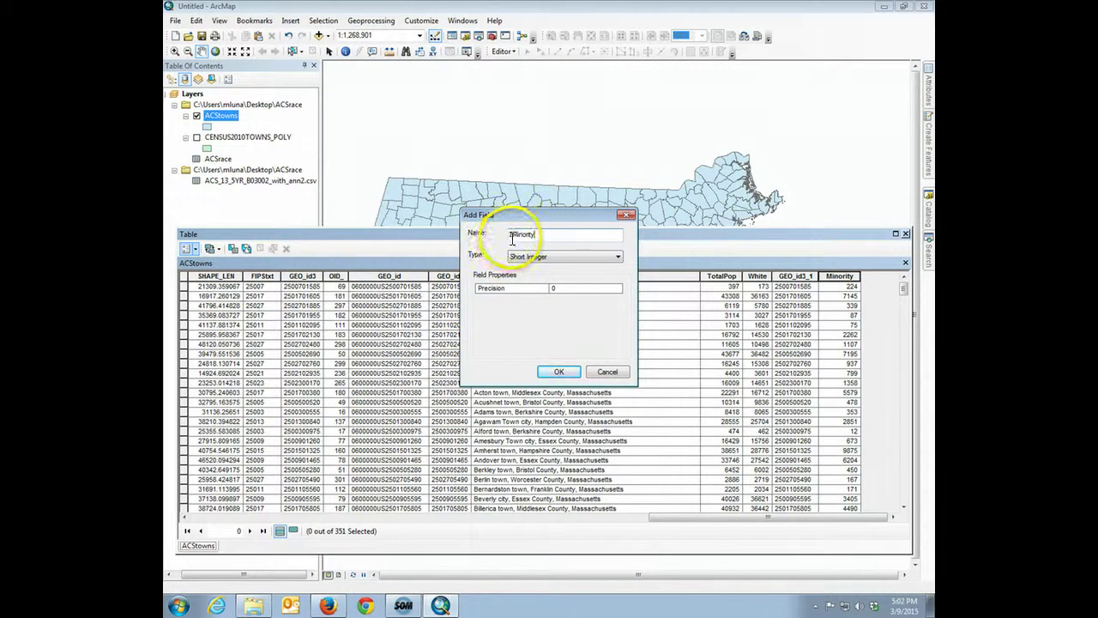
pyautogui.click(525, 234)
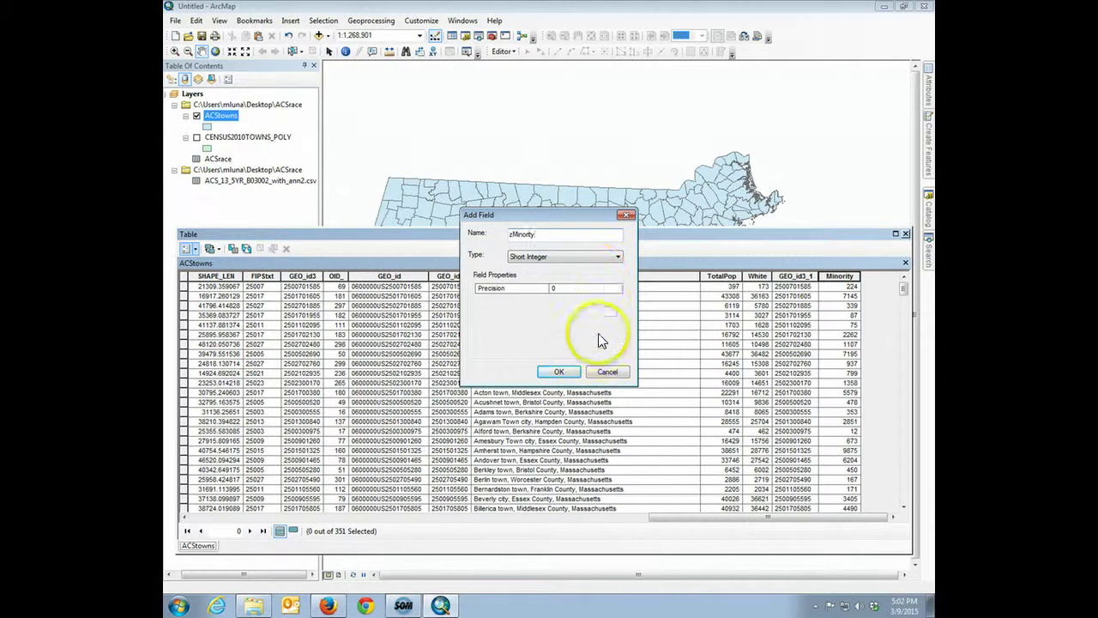
pyautogui.click(617, 256)
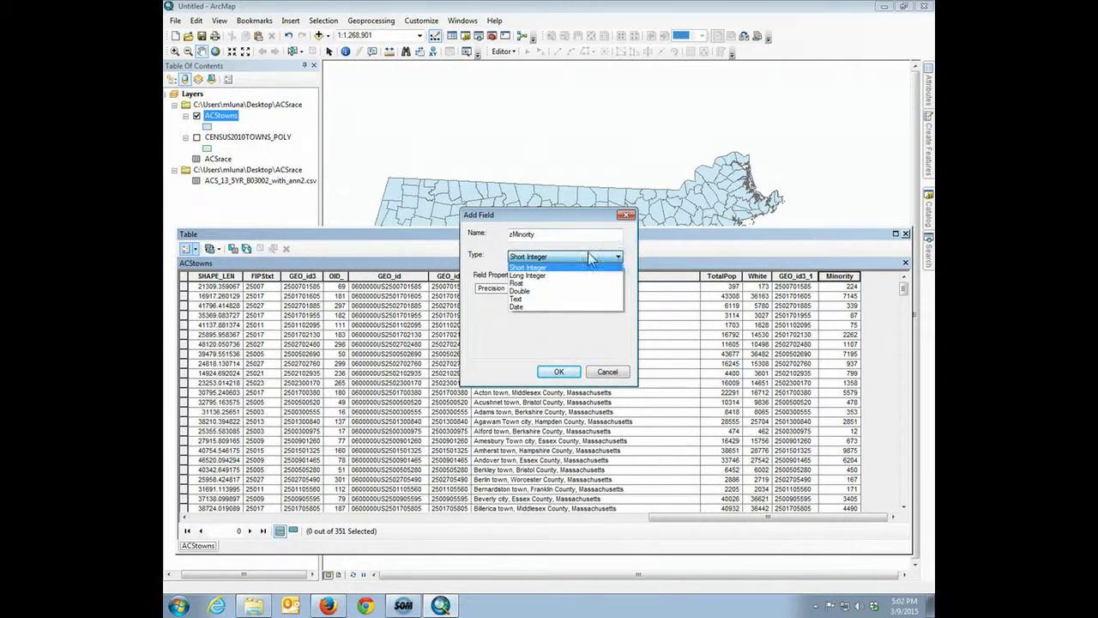
pyautogui.click(573, 282)
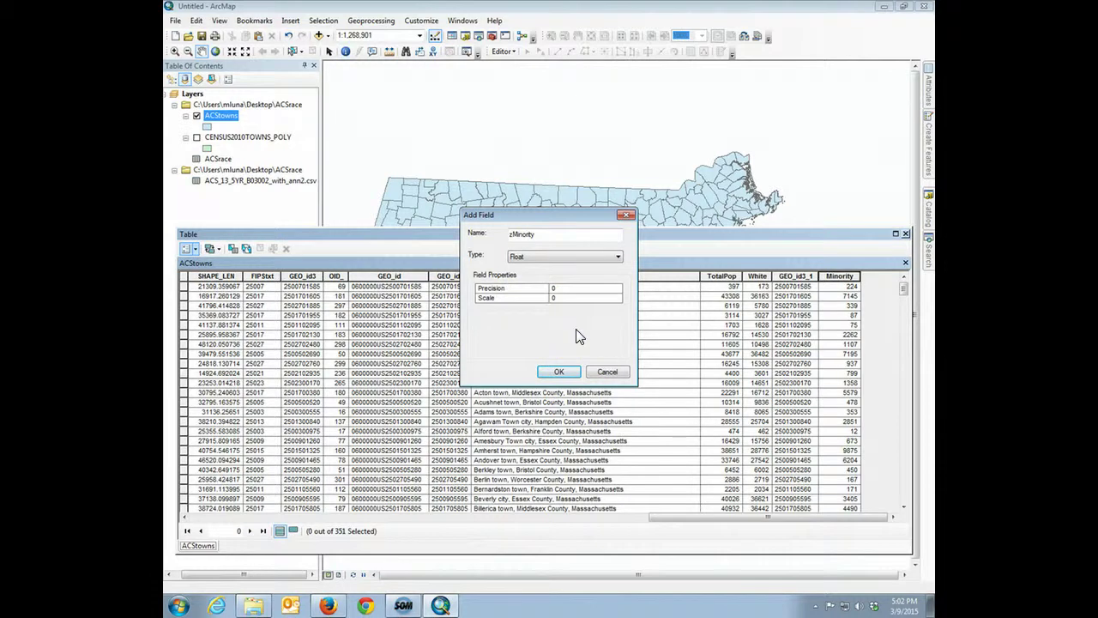
pyautogui.click(559, 374)
# - Open the Field Calculator on zMinority and clear the previous expression
pyautogui.moveTo(687, 515); pyautogui.dragTo(712, 516)
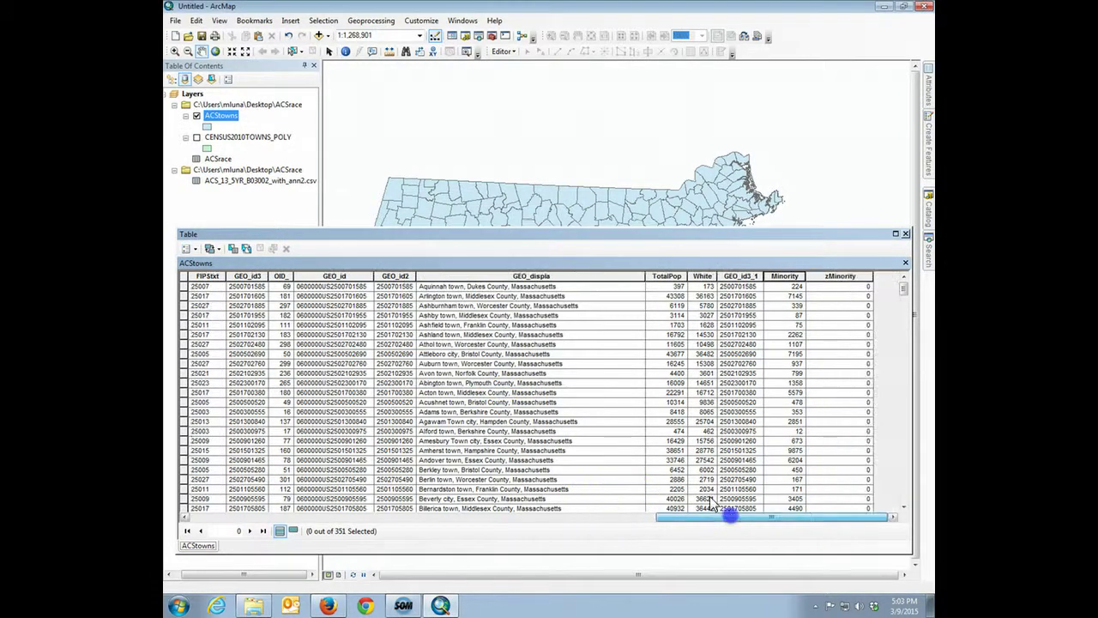
pyautogui.rightClick(841, 277)
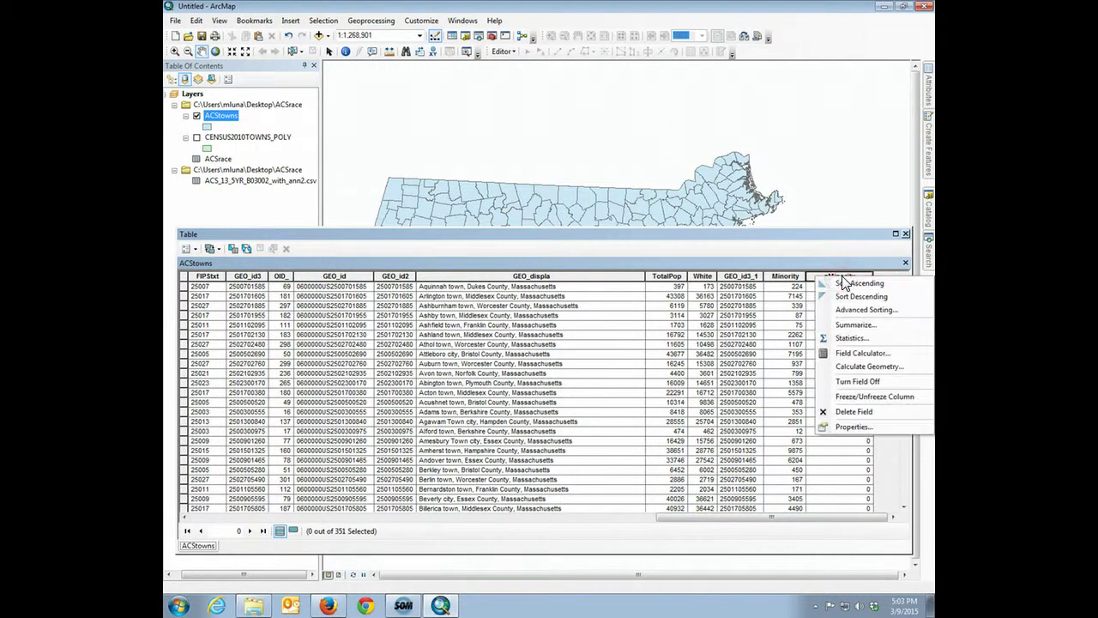
pyautogui.click(858, 353)
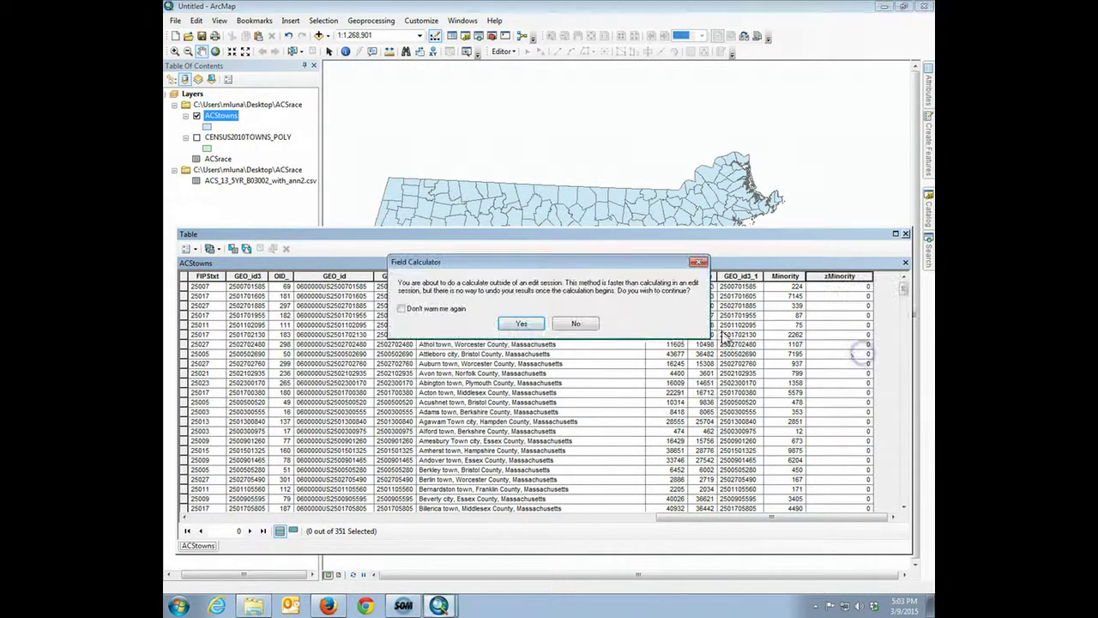
pyautogui.click(522, 323)
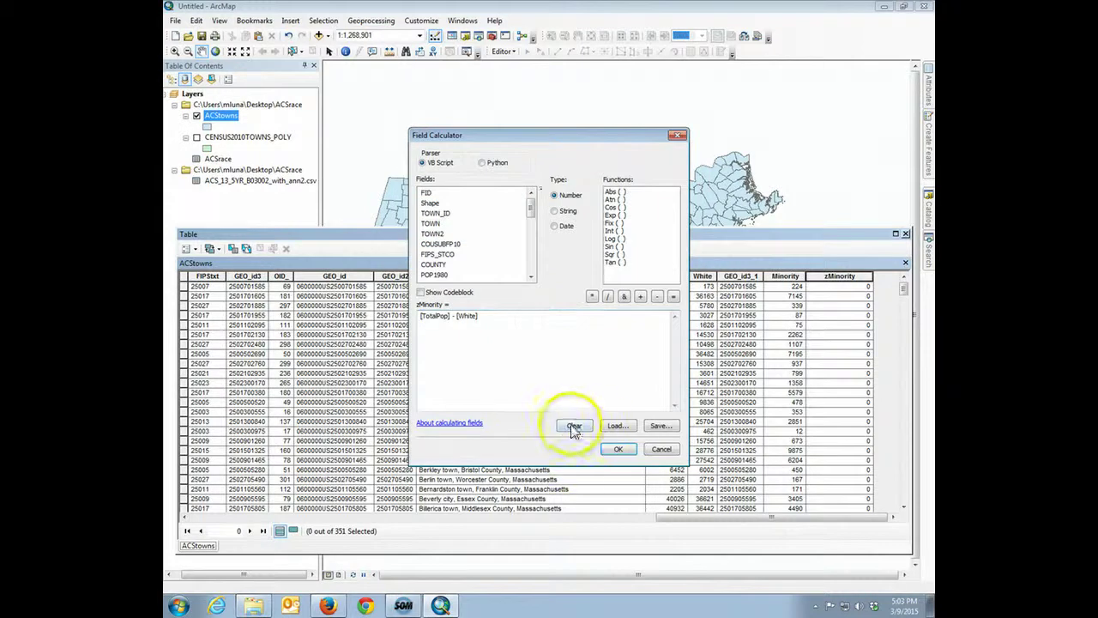
pyautogui.click(574, 429)
pyautogui.moveTo(533, 205); pyautogui.dragTo(530, 264)
# - Calculate zMinority as [Minority] / [TotalPop] * 100
pyautogui.doubleClick(433, 265)
pyautogui.click(607, 296)
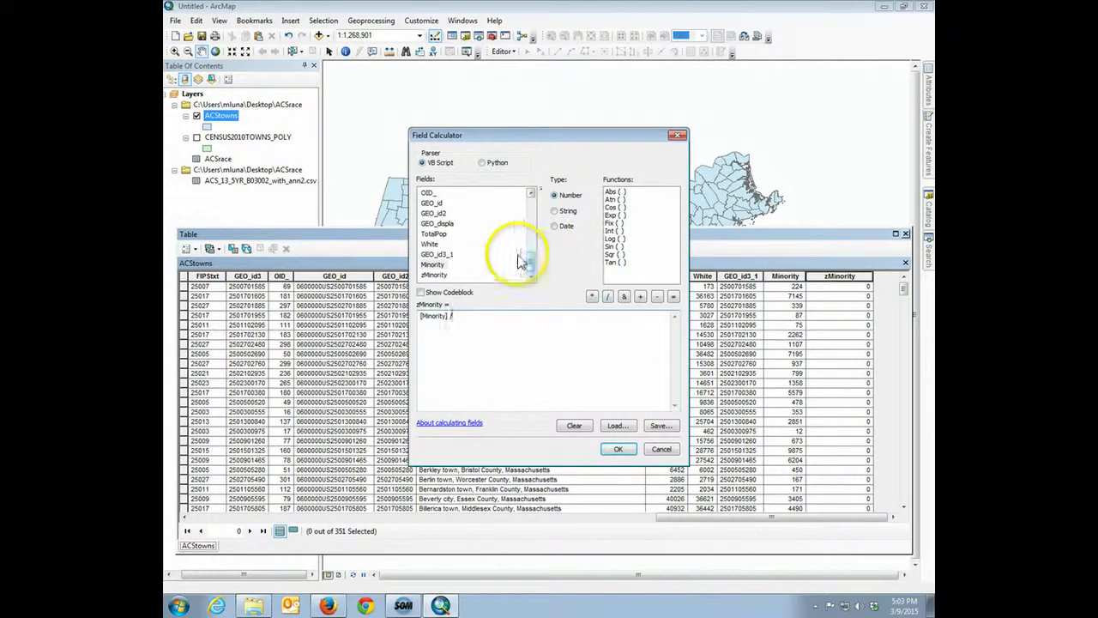
pyautogui.doubleClick(433, 233)
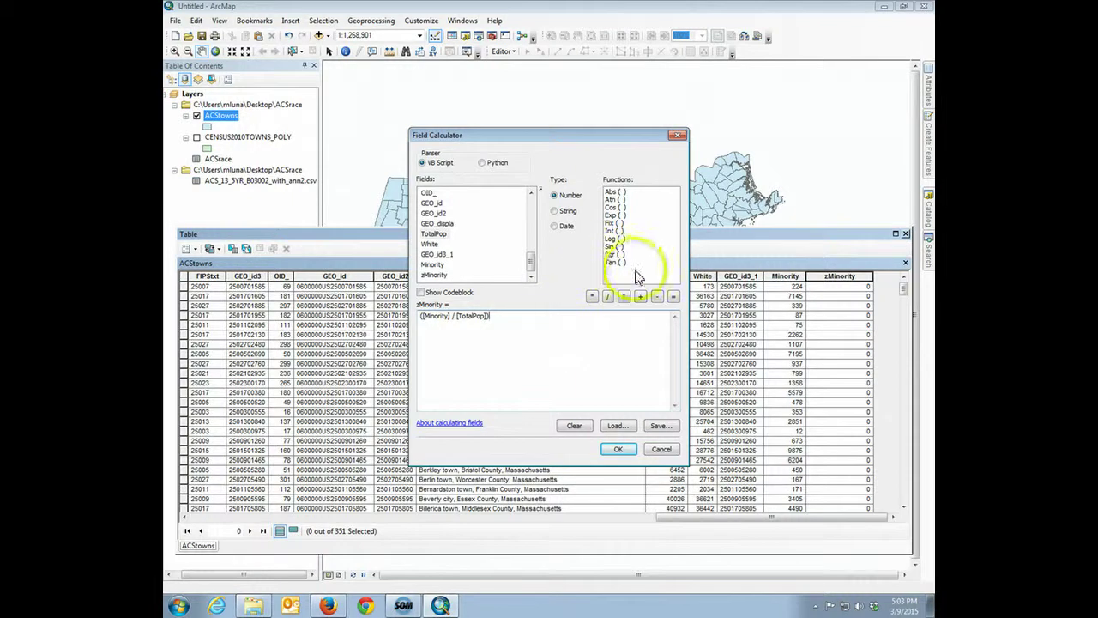
pyautogui.click(591, 296)
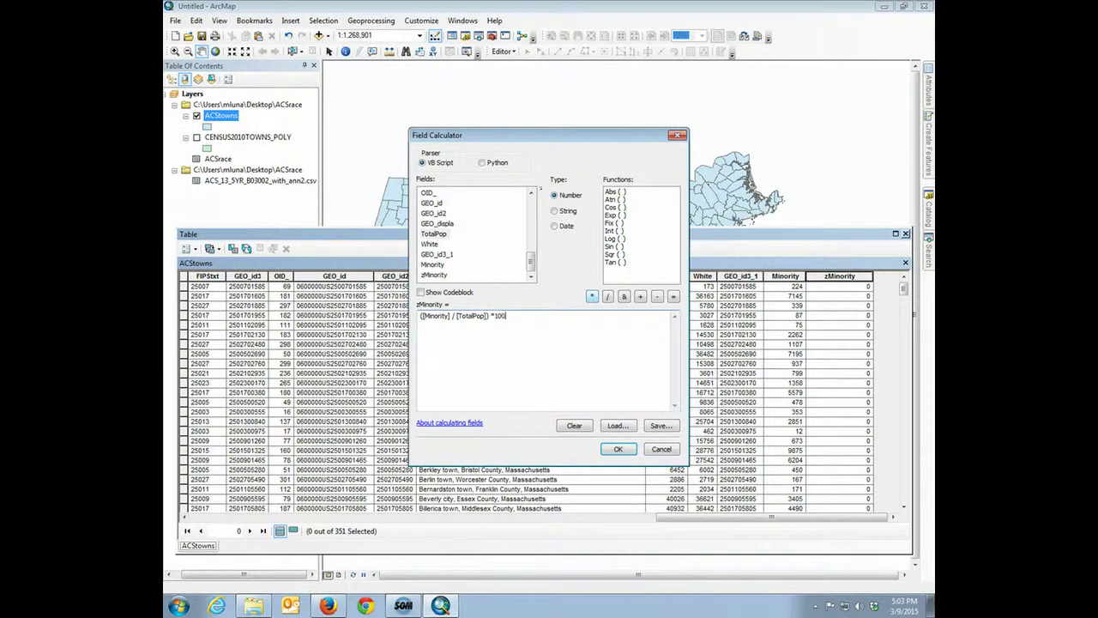
pyautogui.click(618, 368)
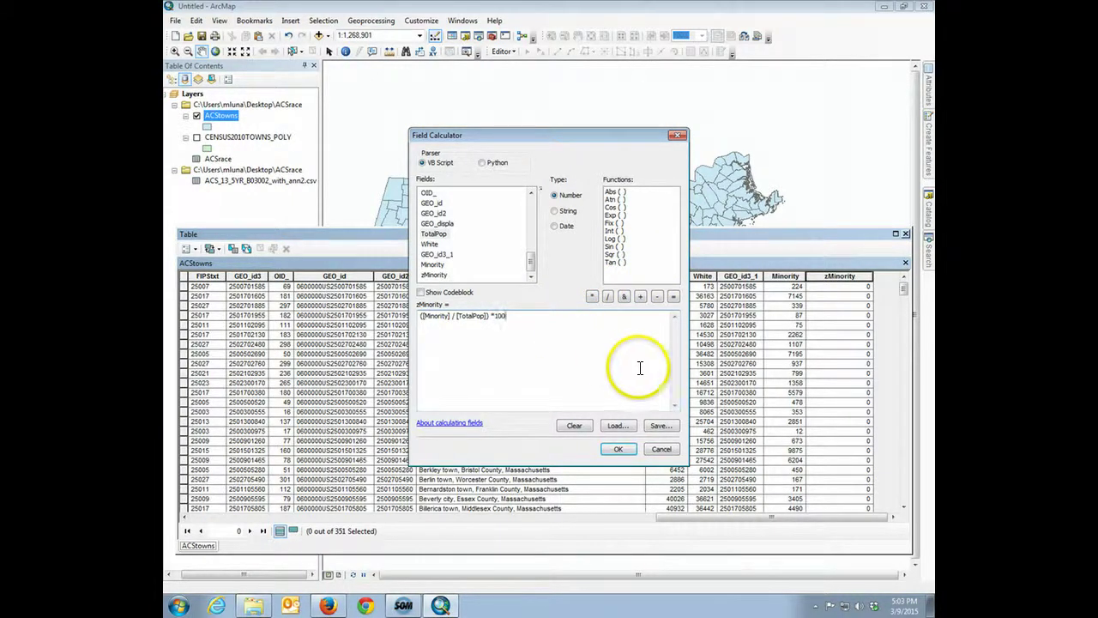
pyautogui.click(621, 450)
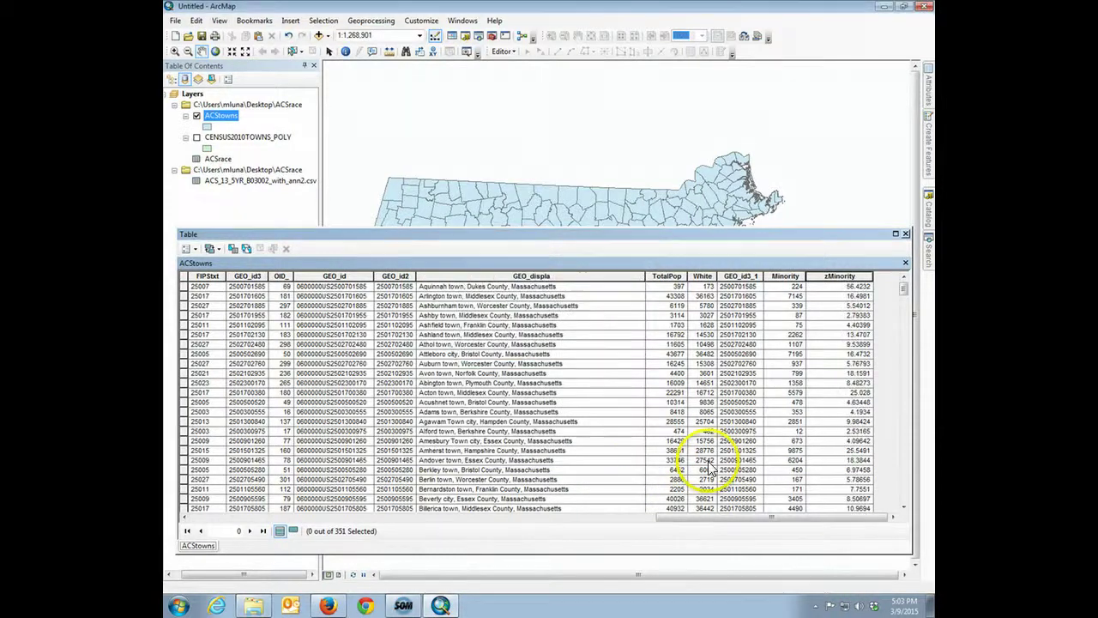
pyautogui.moveTo(903, 292)
pyautogui.mouseDown()
pyautogui.moveTo(900, 500)
pyautogui.moveTo(894, 272)
pyautogui.mouseUp()
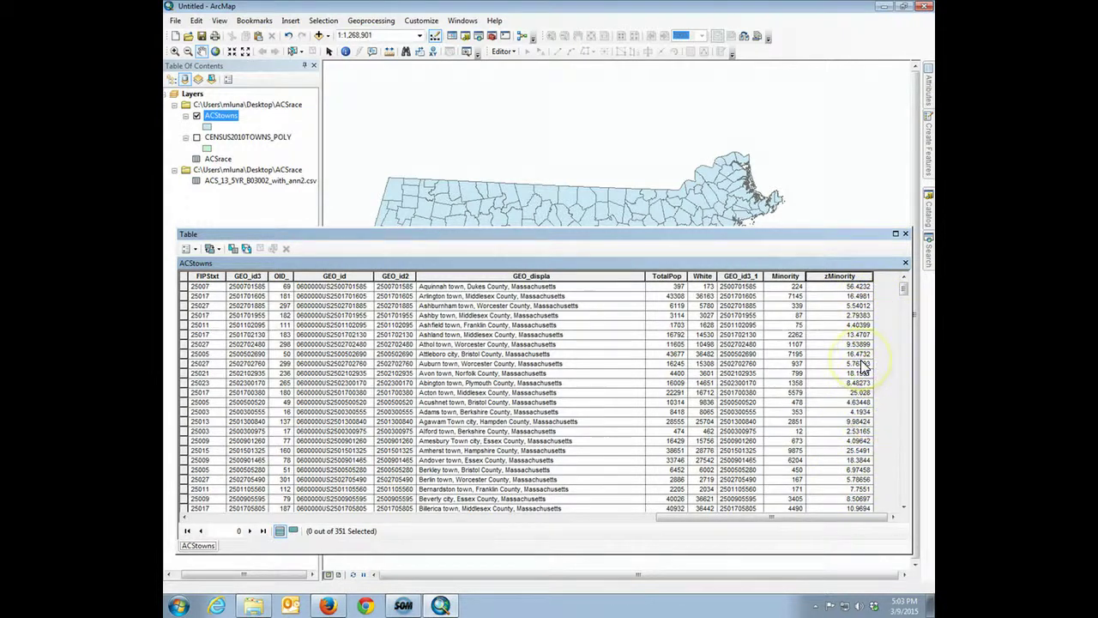
# - Close the attribute table and open the ACStowns layer properties
pyautogui.click(905, 233)
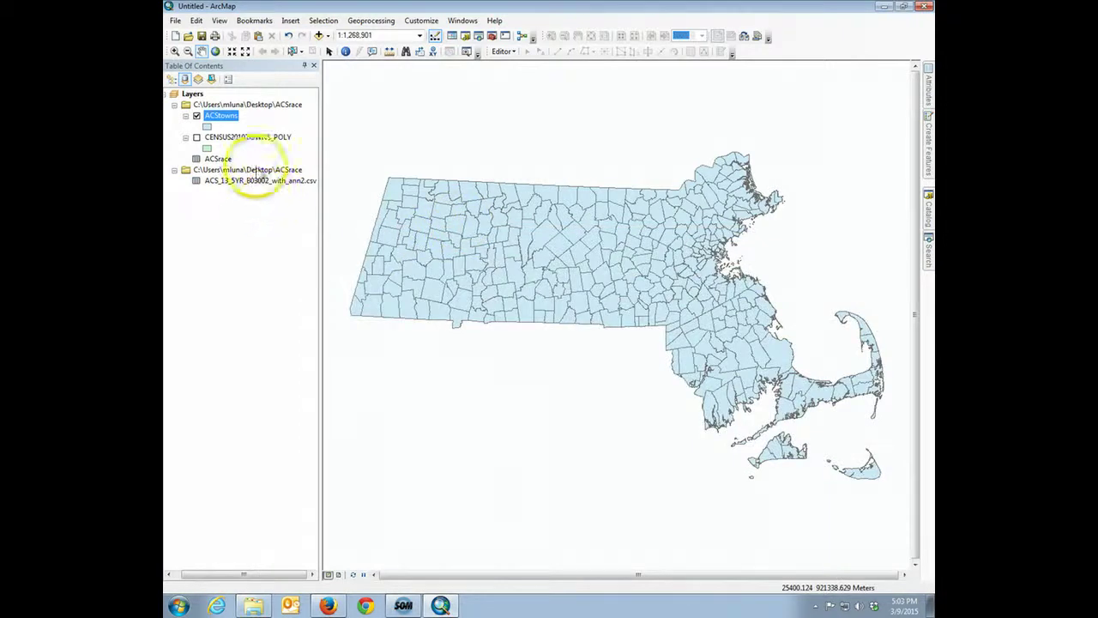
pyautogui.rightClick(230, 123)
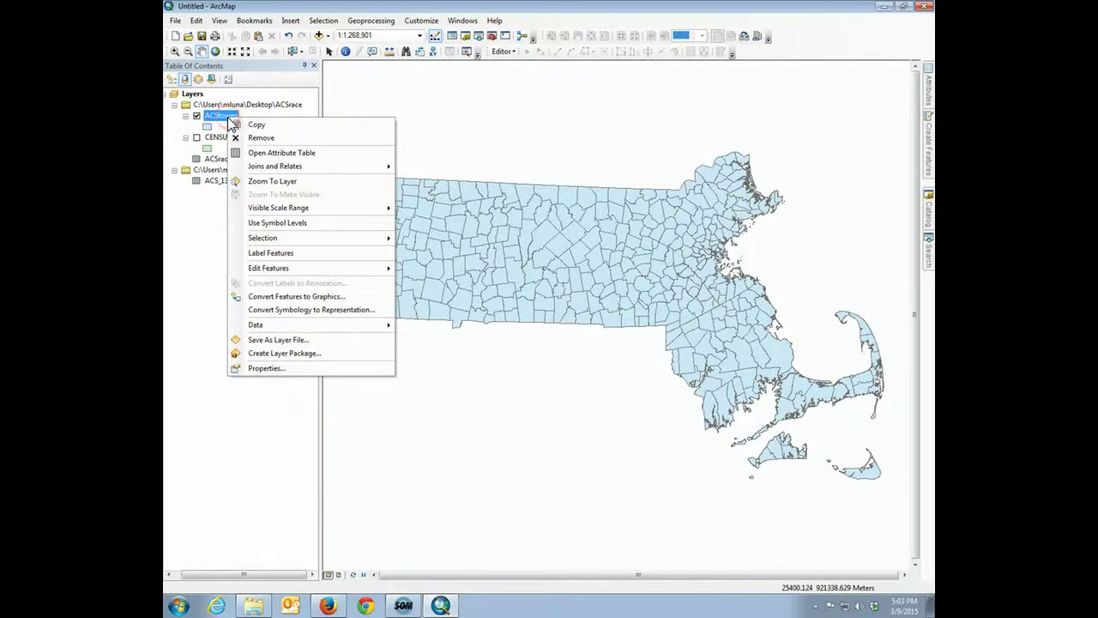
pyautogui.click(267, 368)
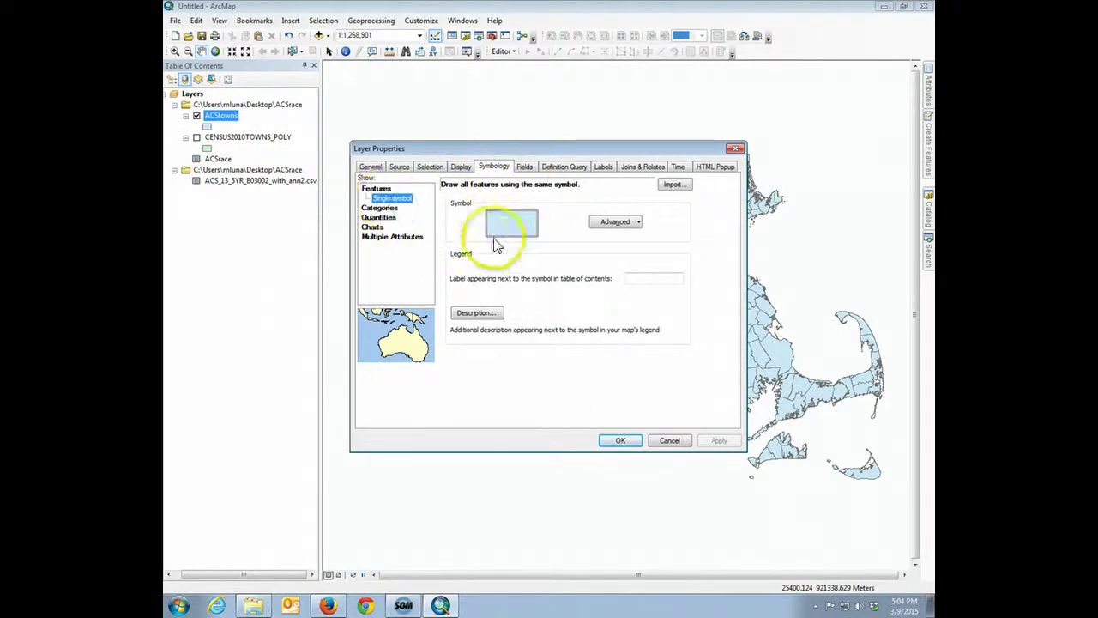
# - Symbolize ACStowns with graduated colors on zMinority using the light-to-dark orange ramp
pyautogui.click(378, 218)
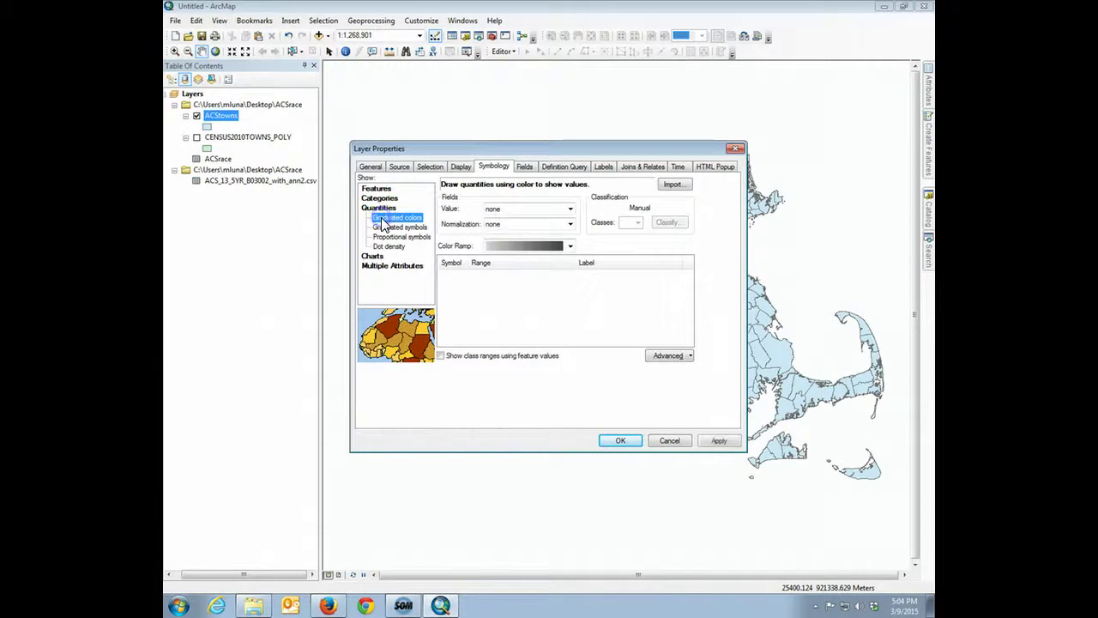
pyautogui.click(388, 221)
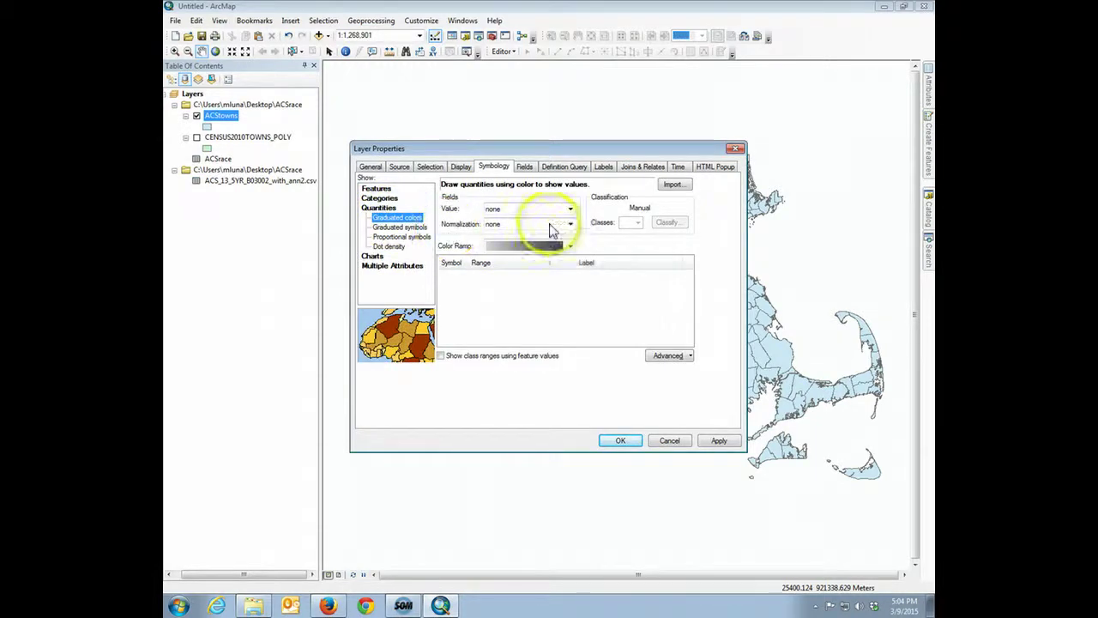
pyautogui.click(571, 209)
pyautogui.scroll(-3, 569, 265)
pyautogui.click(506, 377)
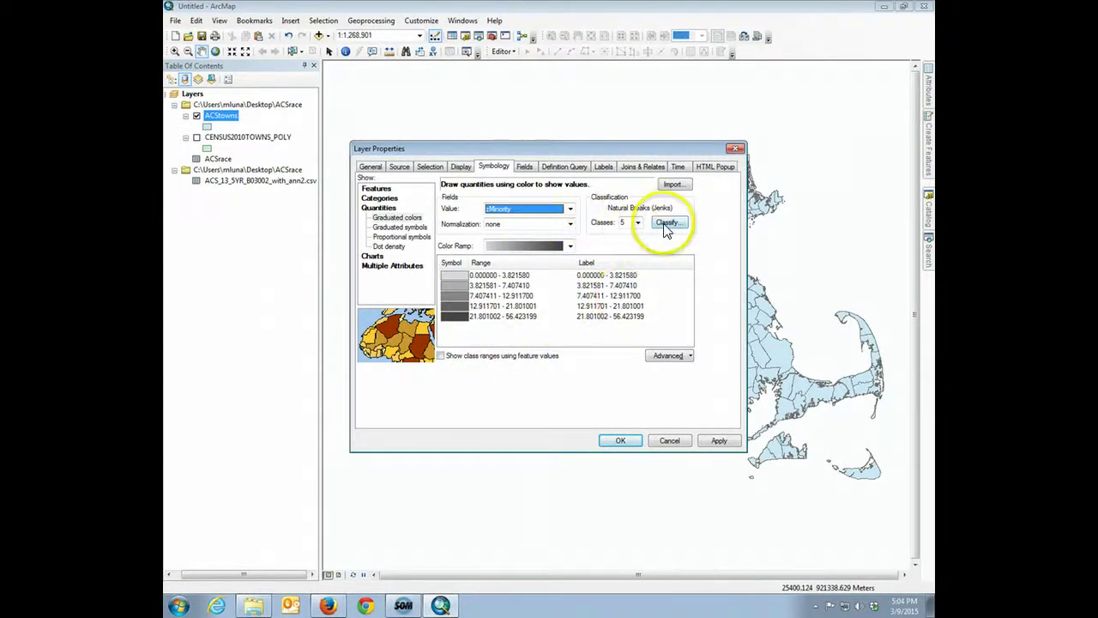
pyautogui.click(570, 246)
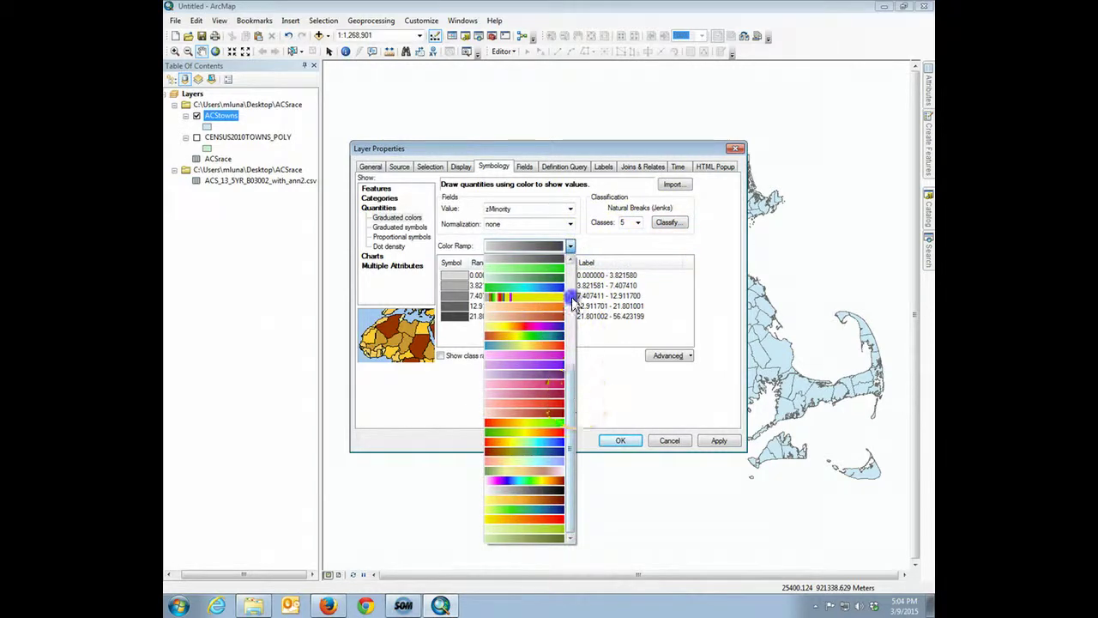
pyautogui.moveTo(569, 370)
pyautogui.mouseDown()
pyautogui.moveTo(567, 272)
pyautogui.moveTo(567, 355)
pyautogui.mouseUp()
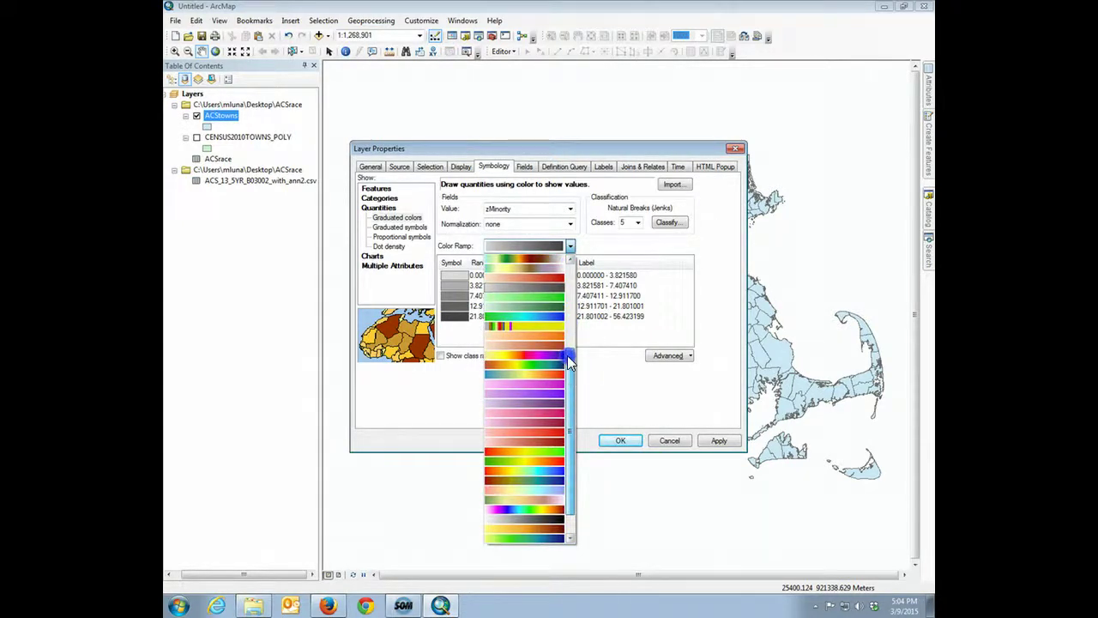
pyautogui.click(539, 337)
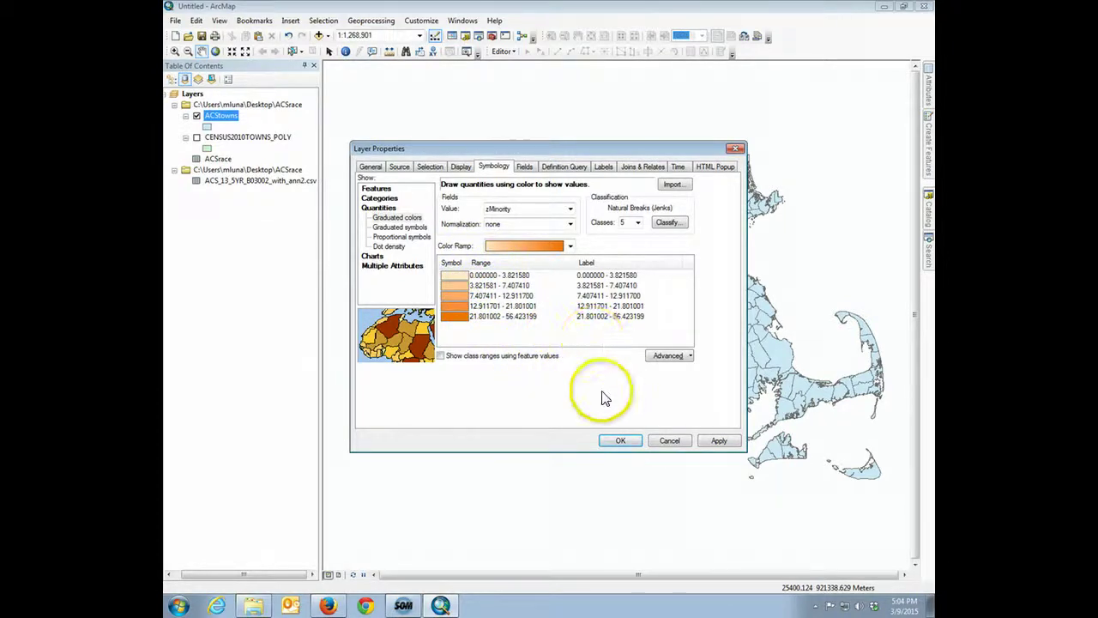
pyautogui.click(624, 441)
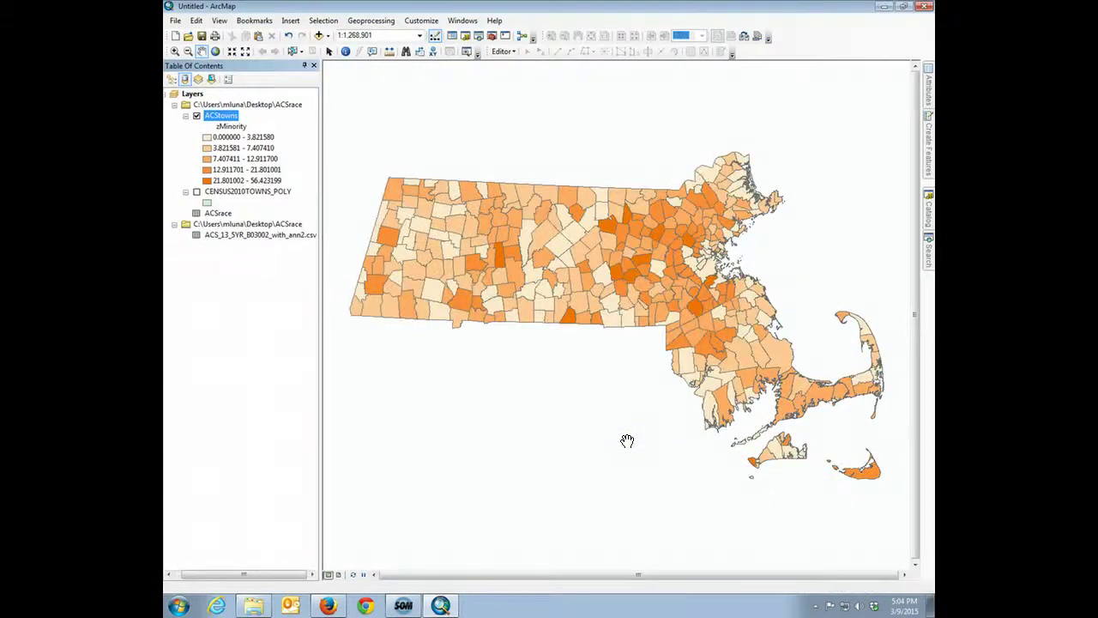